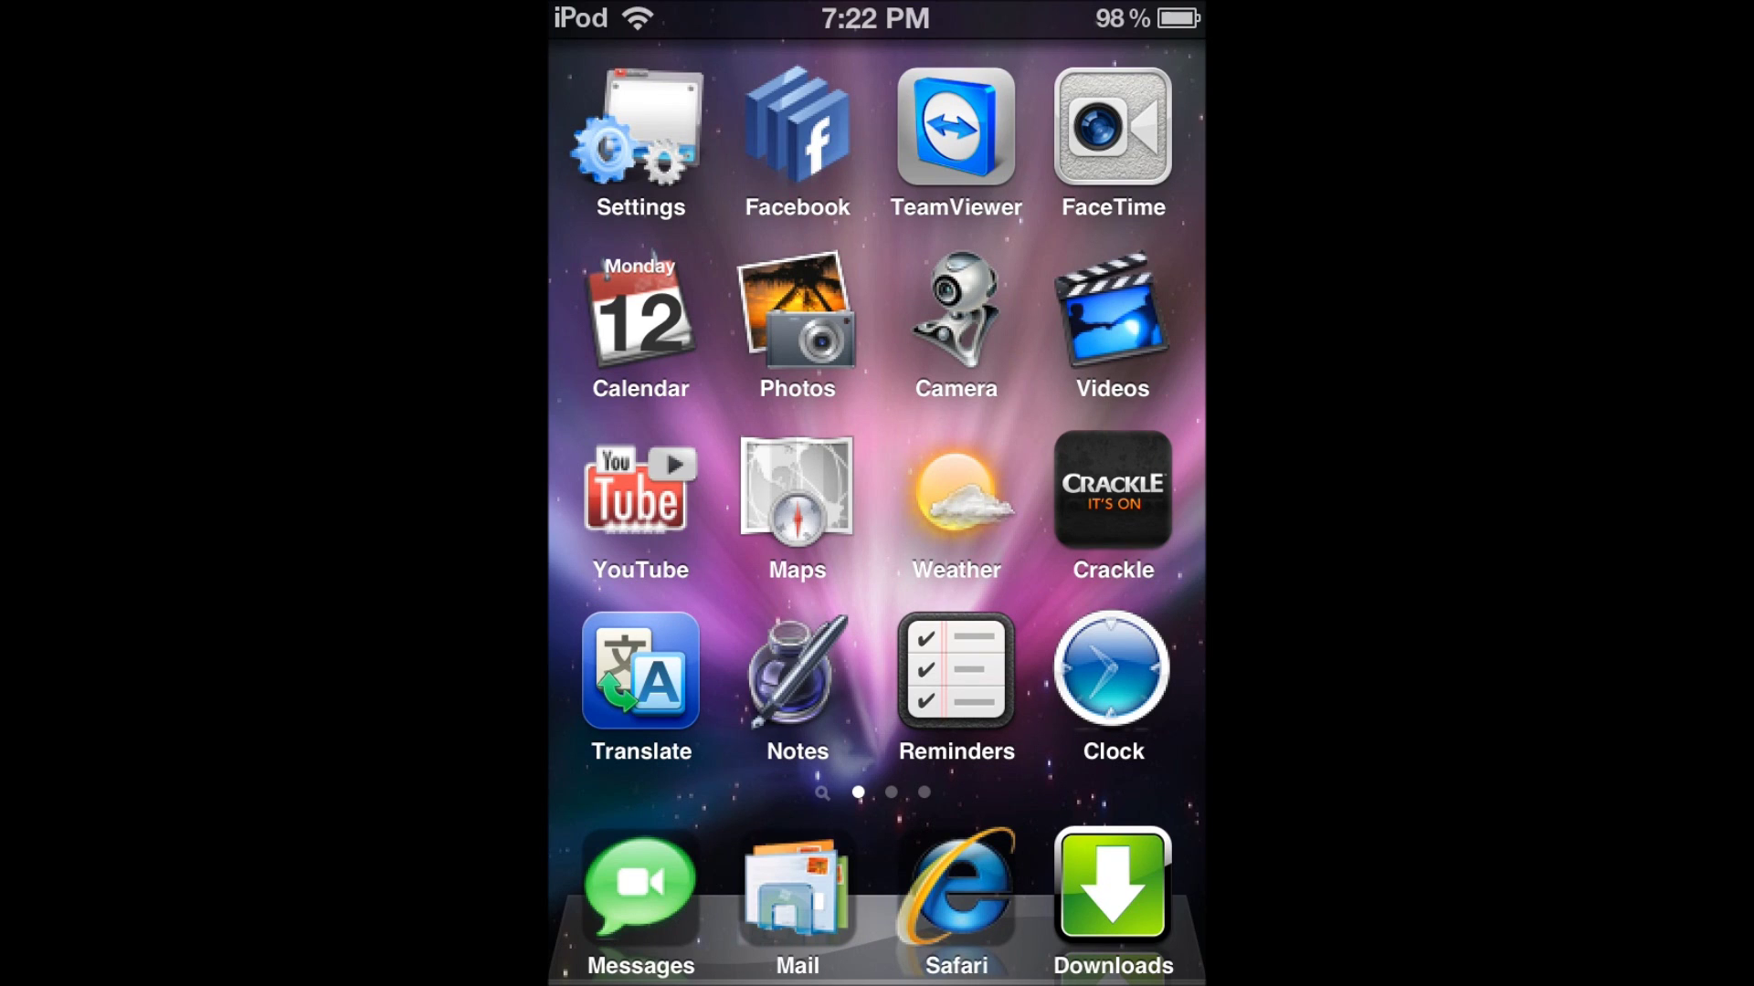
Step: Launch Safari from the dock to bring up the Google search page
click(955, 886)
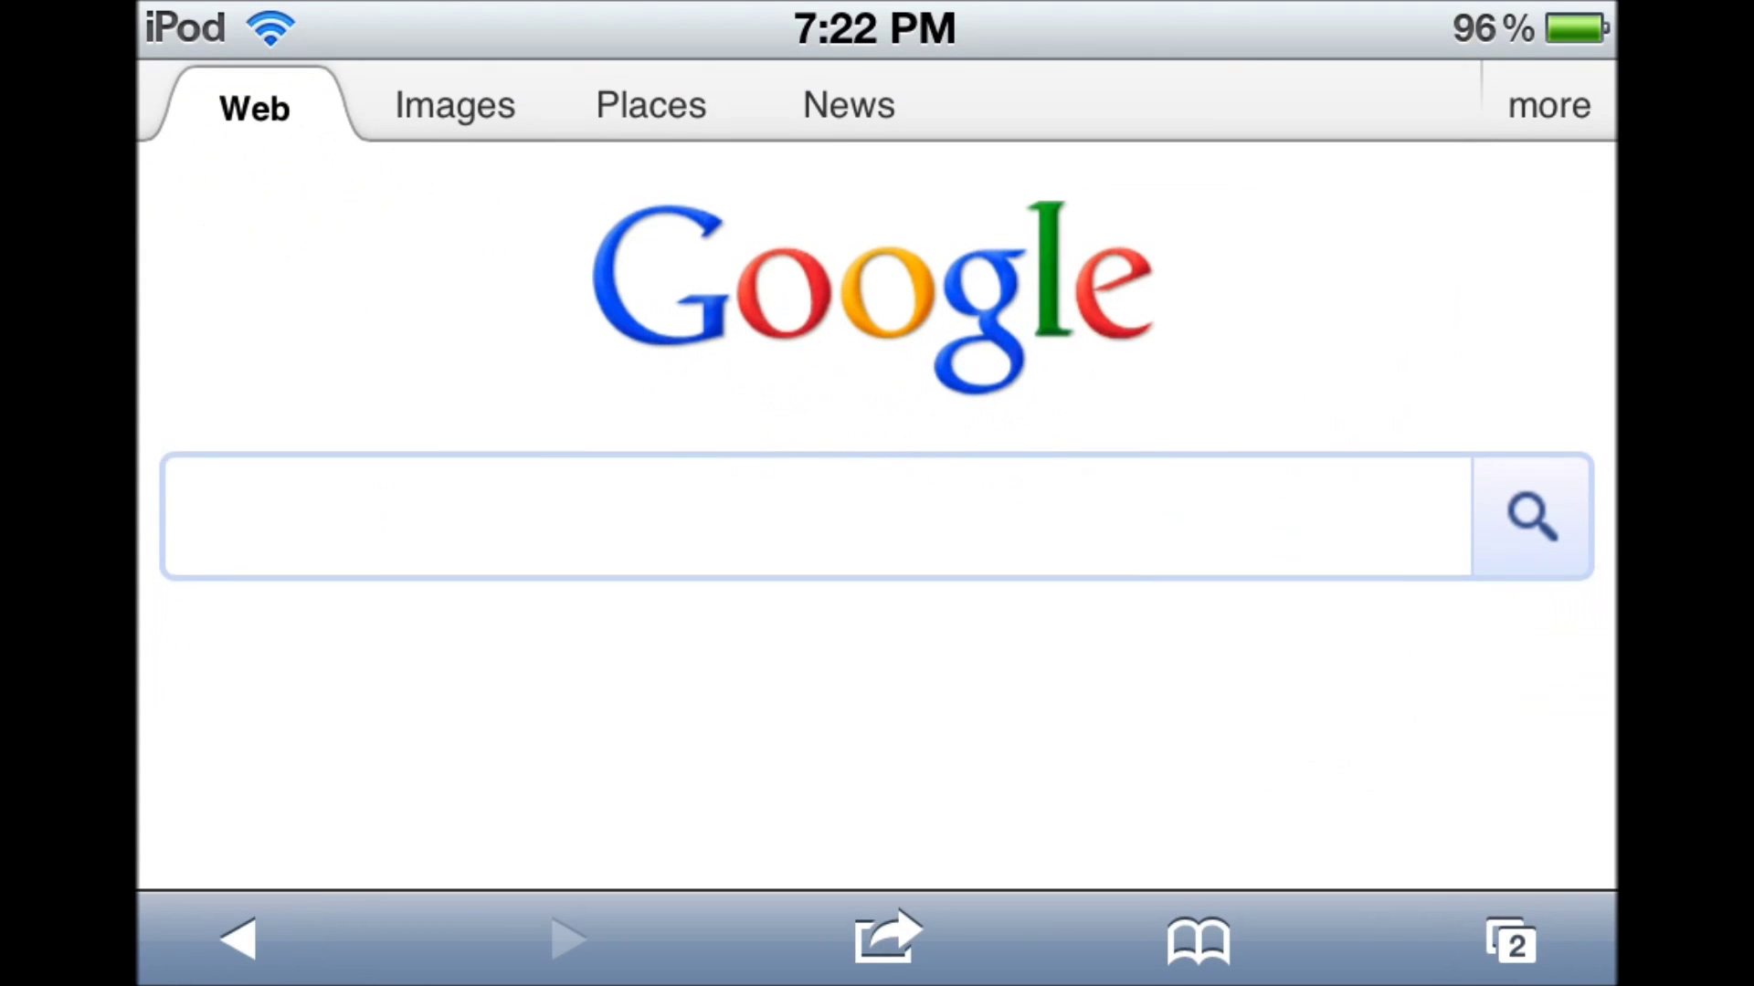
Step: Clear and confirm the recent searches listed under the Google search box
click(816, 516)
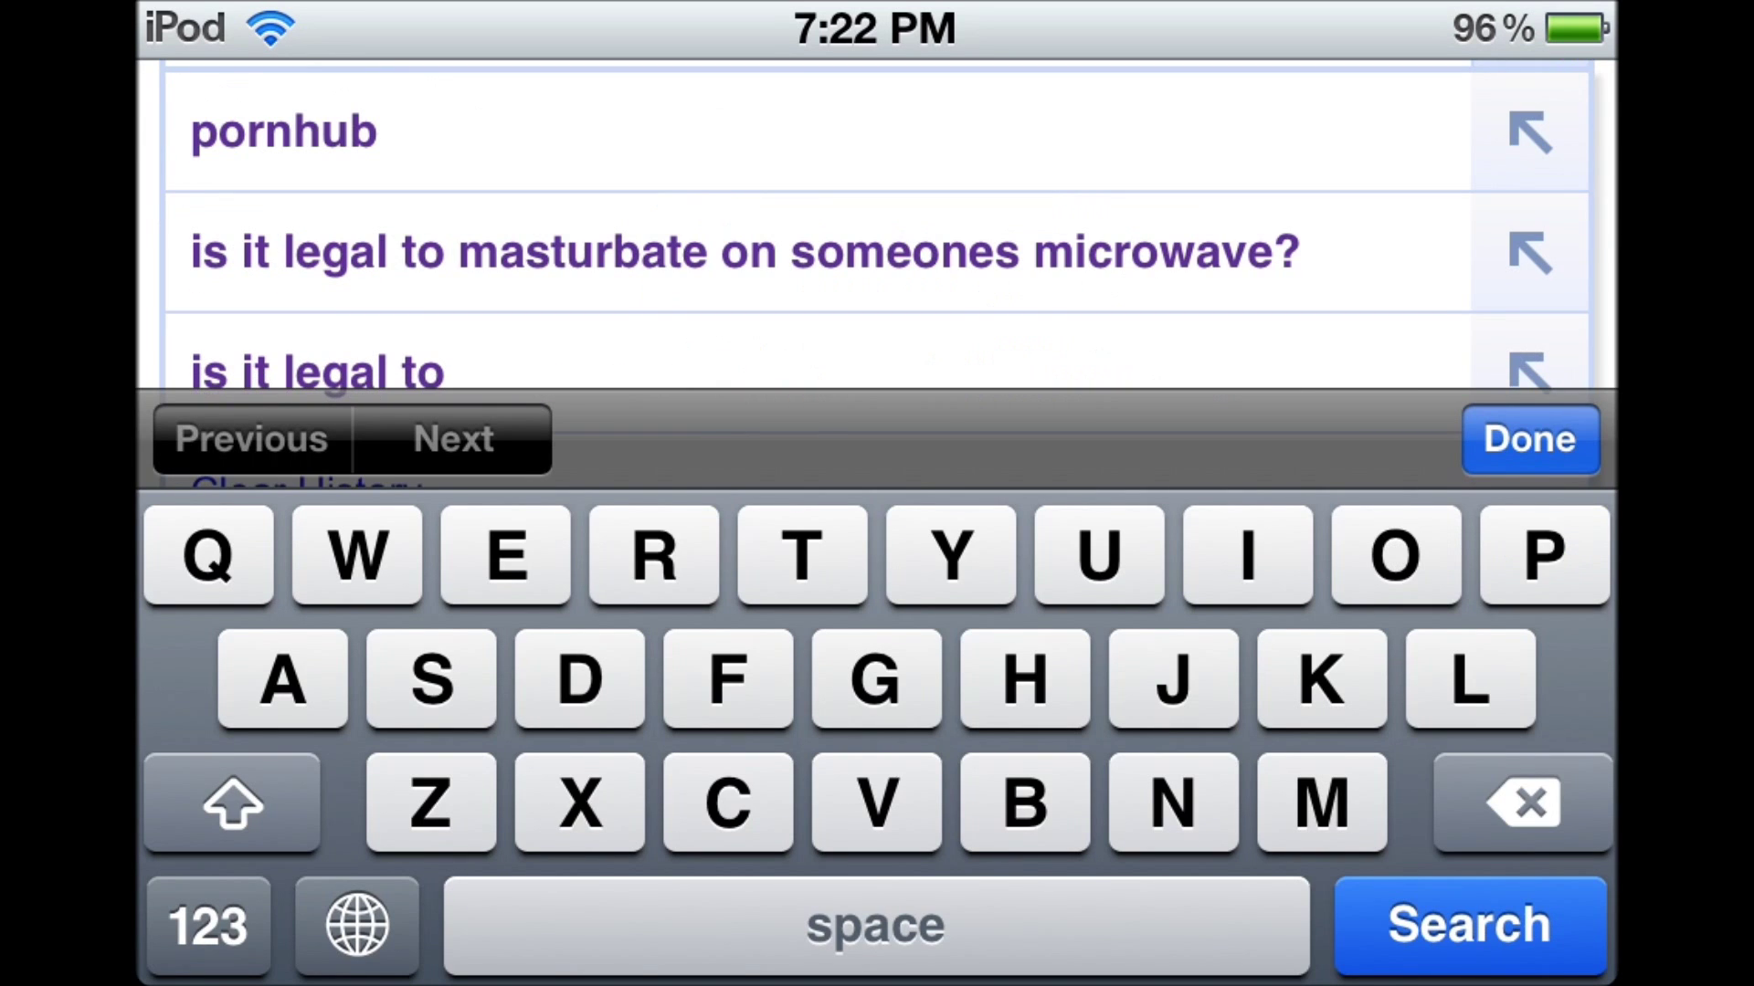
click(1530, 439)
scroll(877, 457, up, 2)
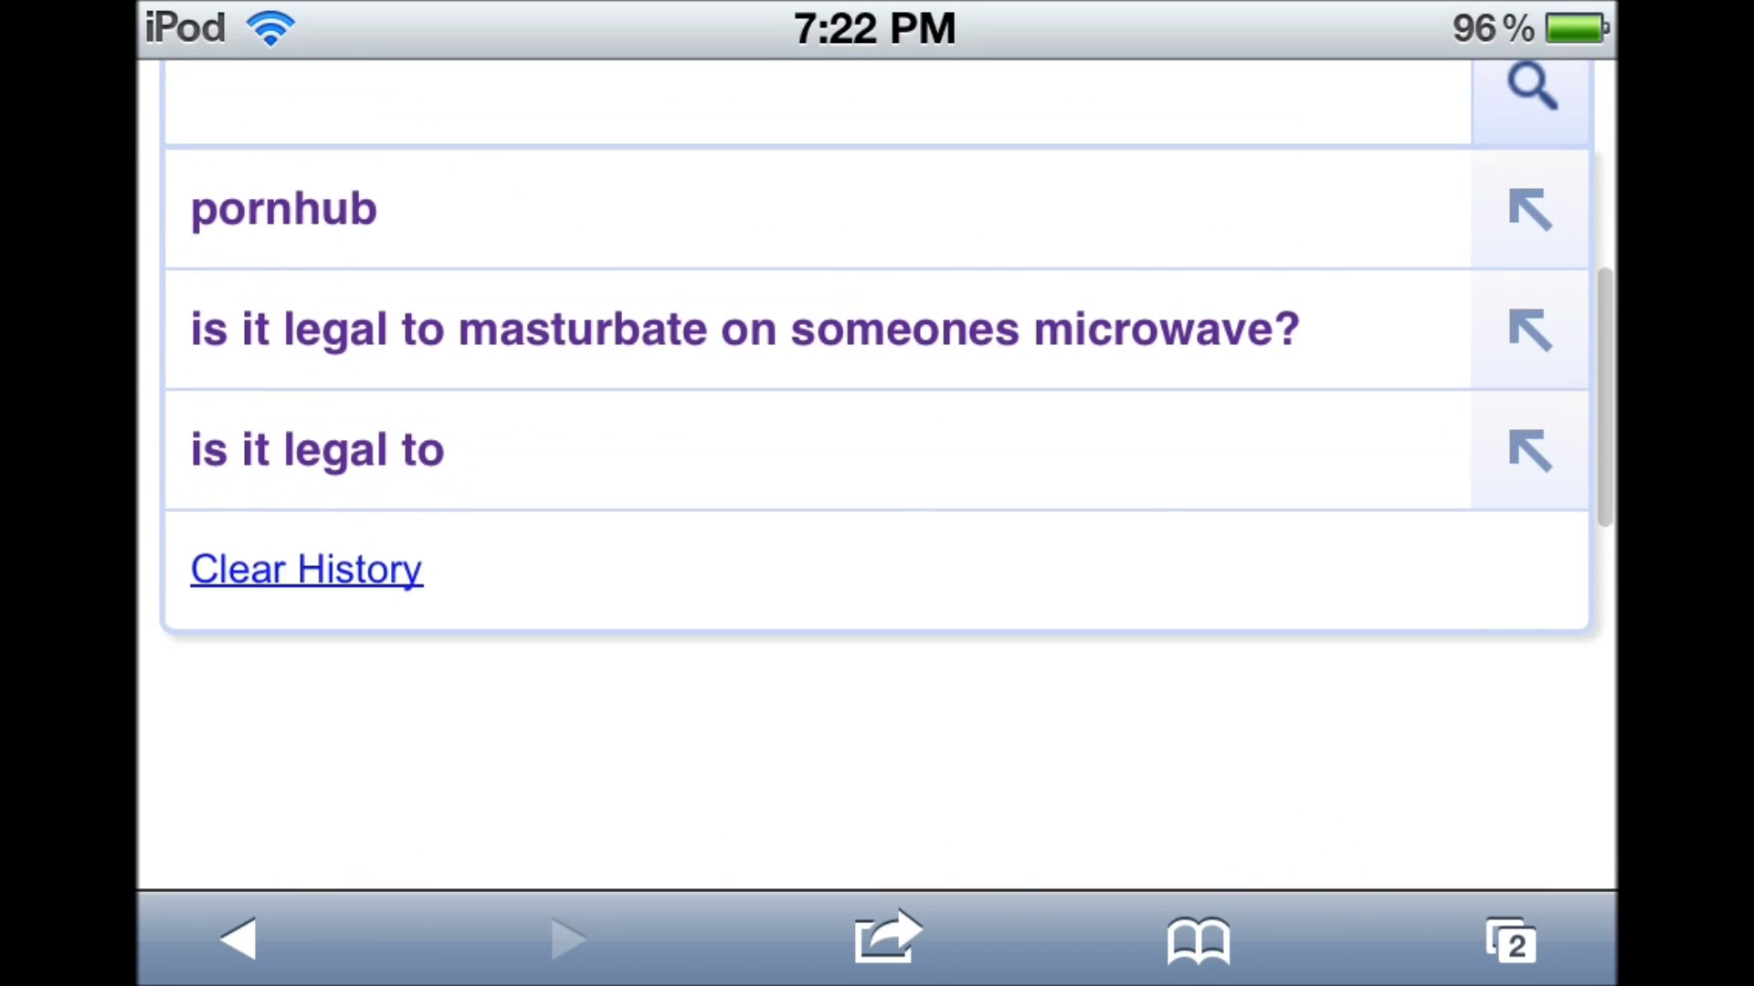
click(307, 569)
click(1063, 757)
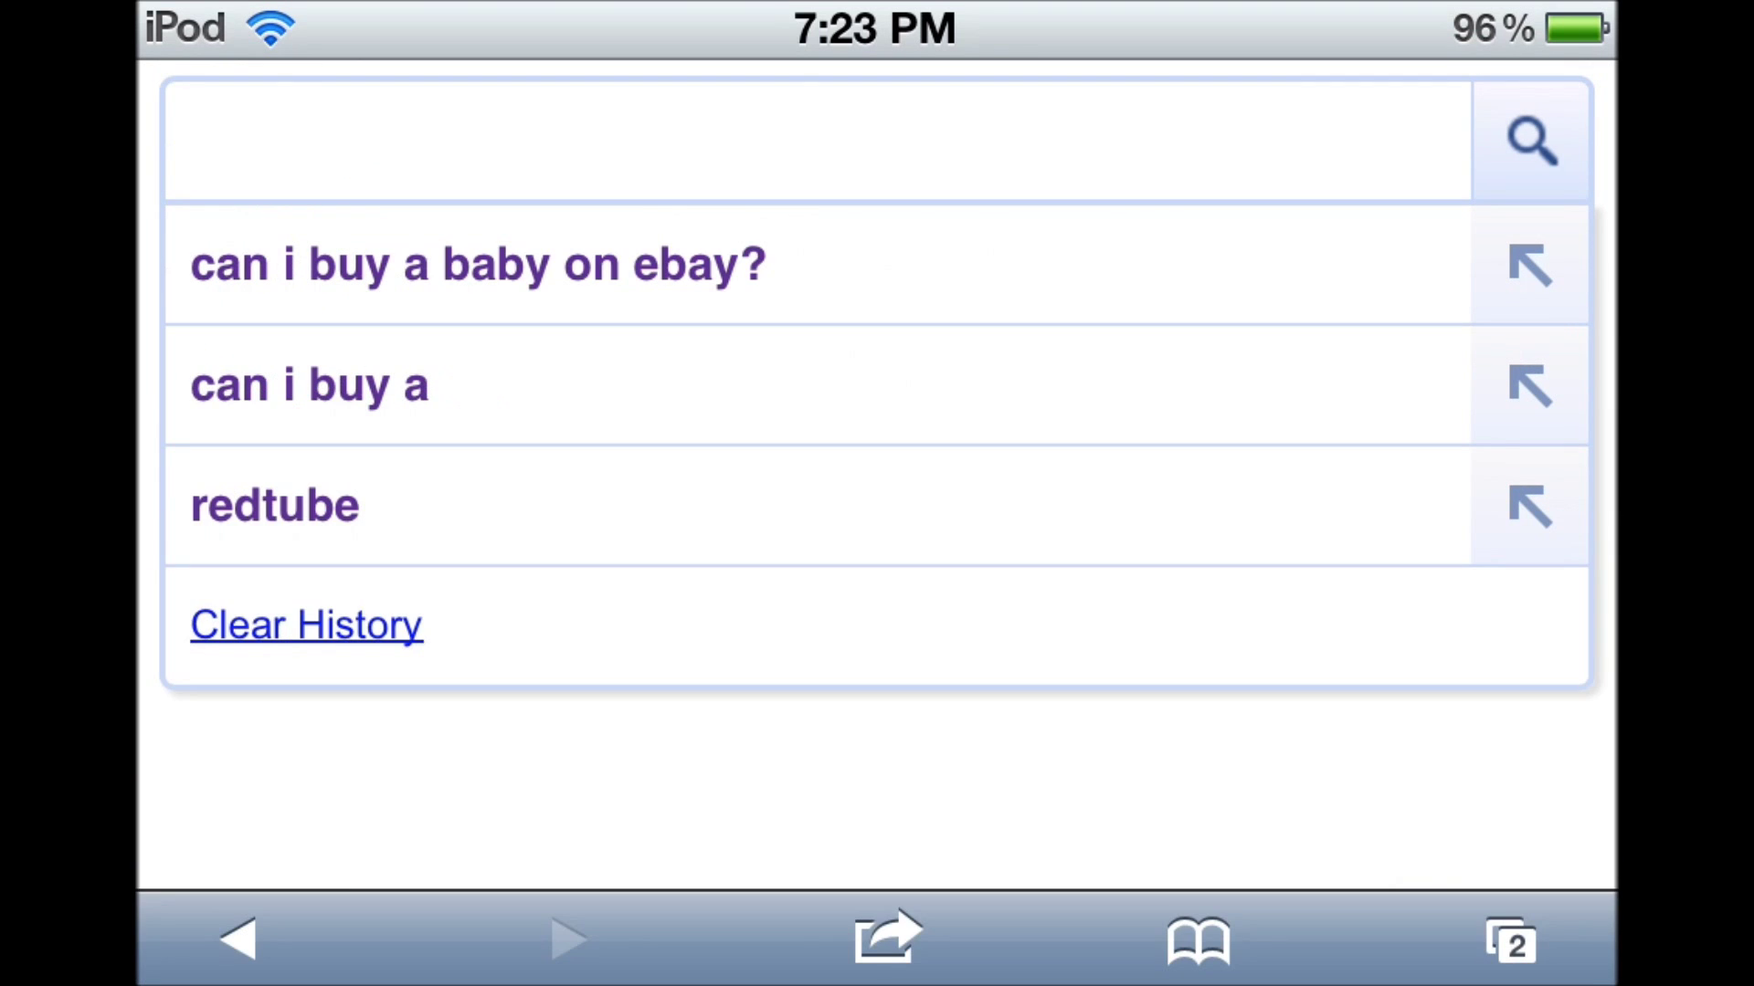
scroll(877, 456, down, 3)
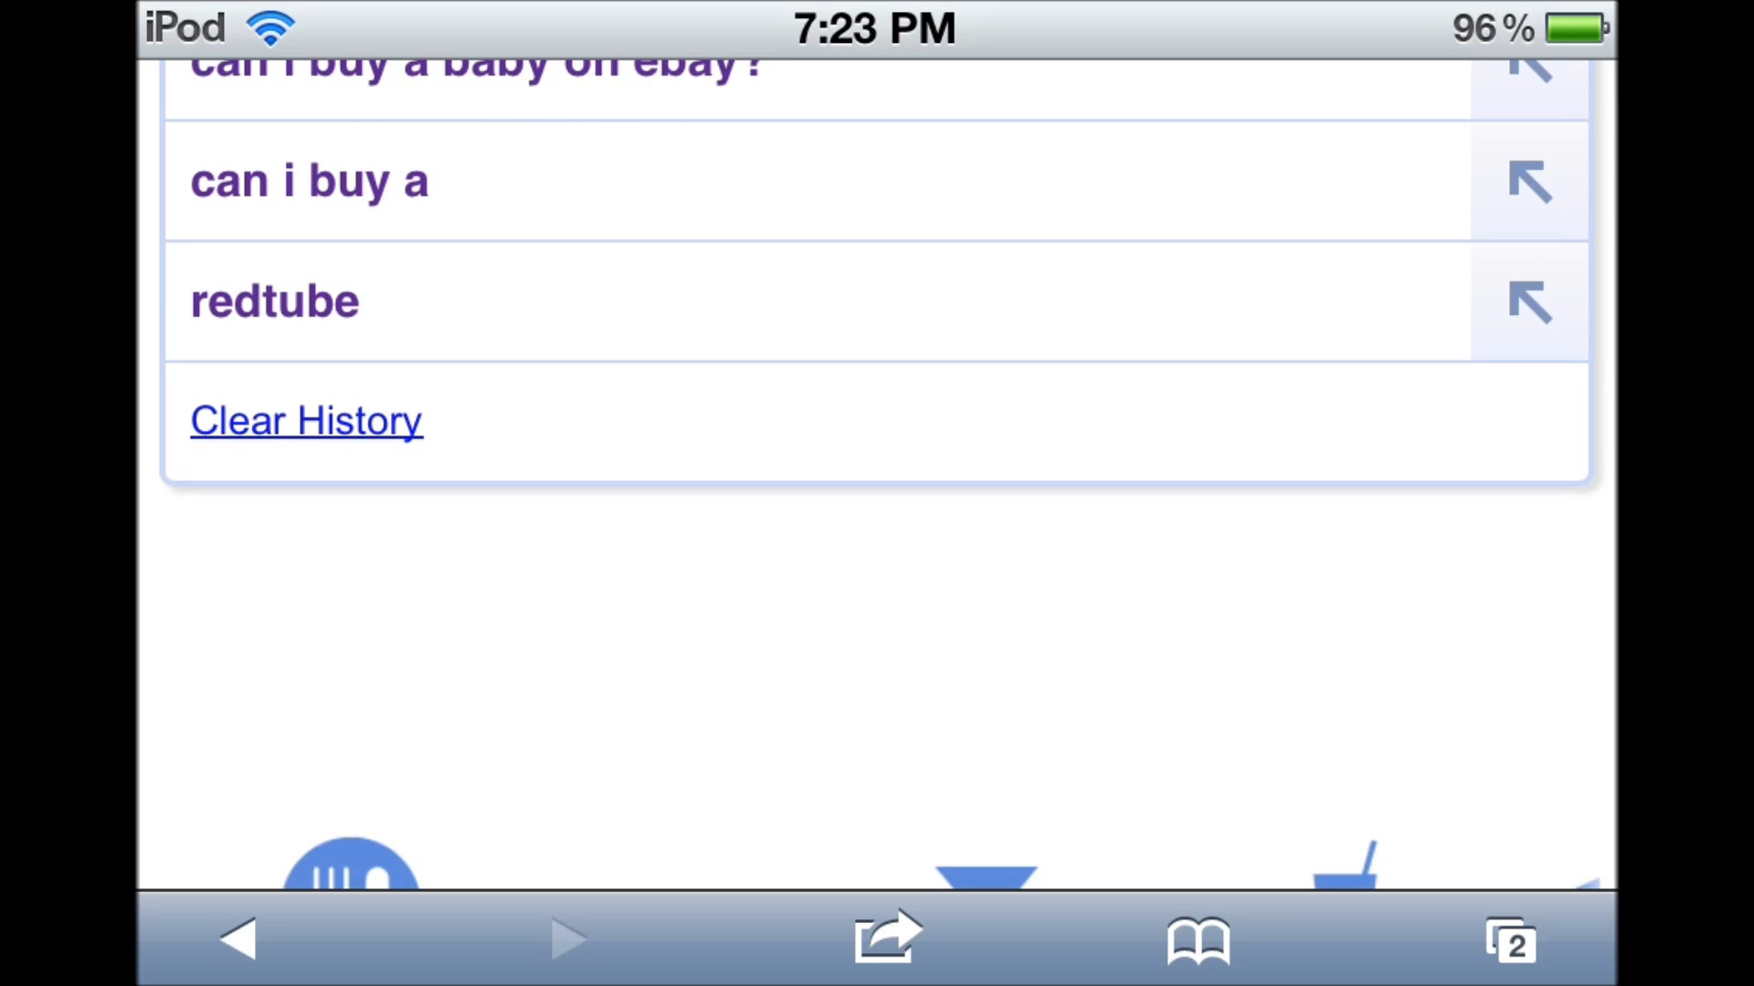
scroll(877, 457, up, 5)
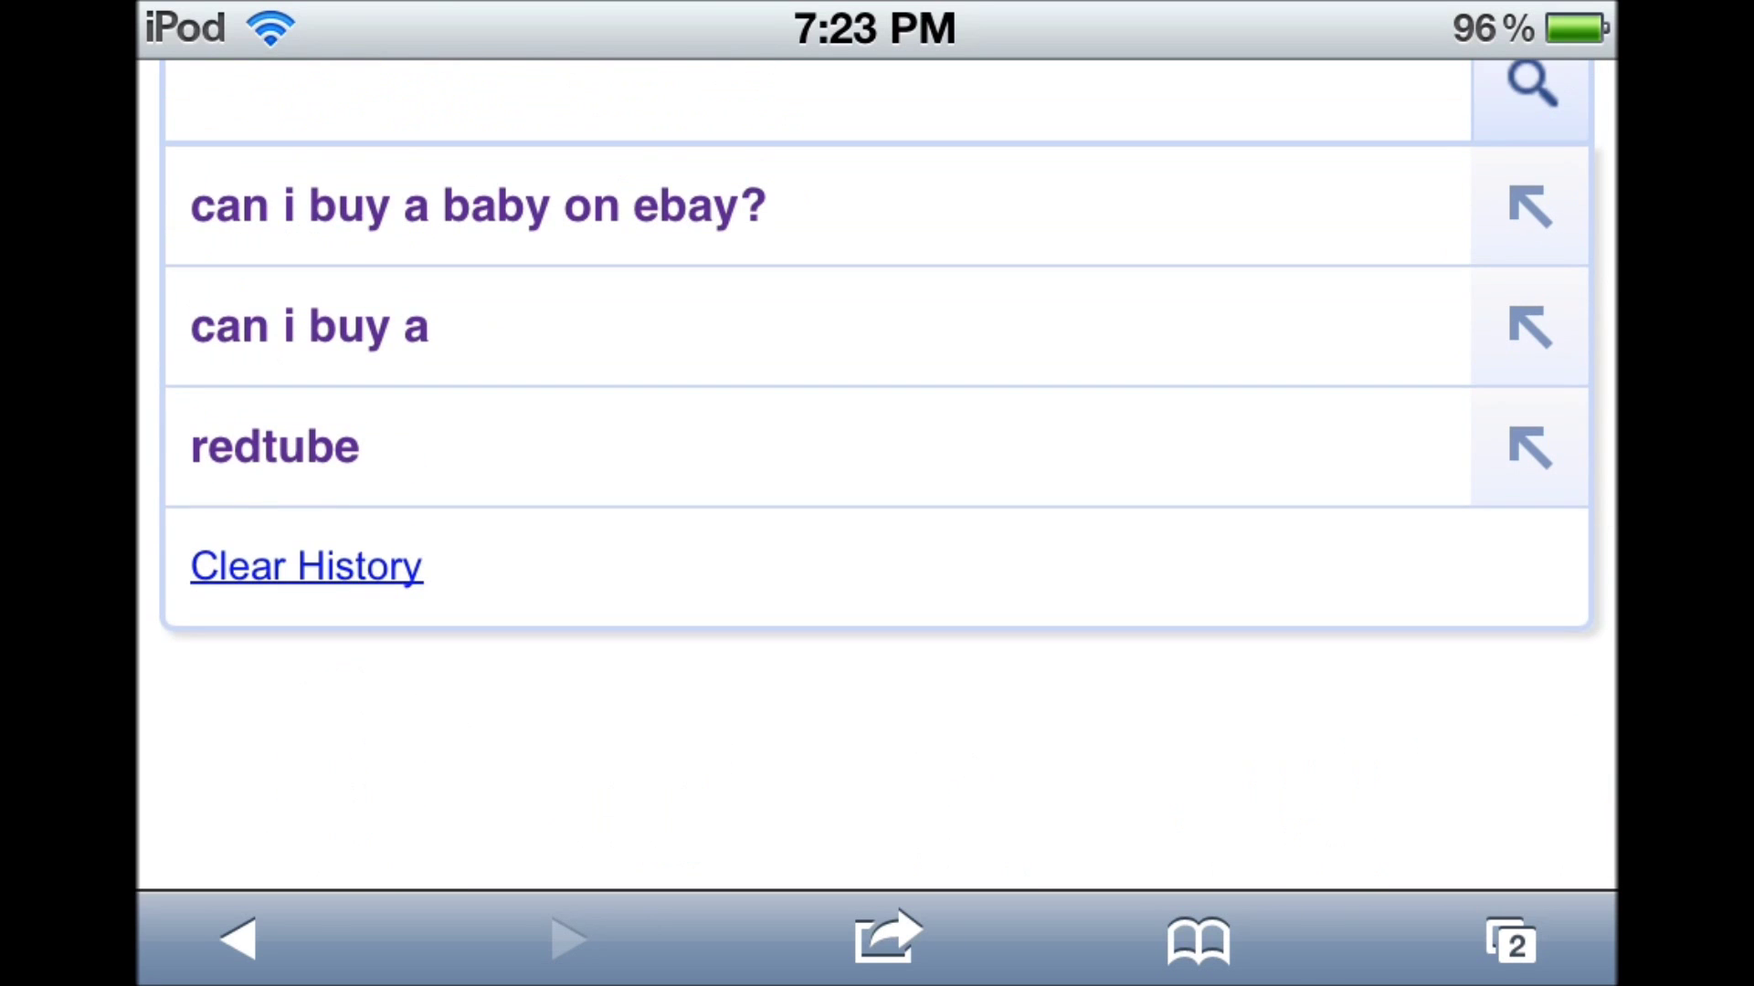
Step: Erase all Safari browsing history from Bookmarks > History and return to the page
click(1198, 940)
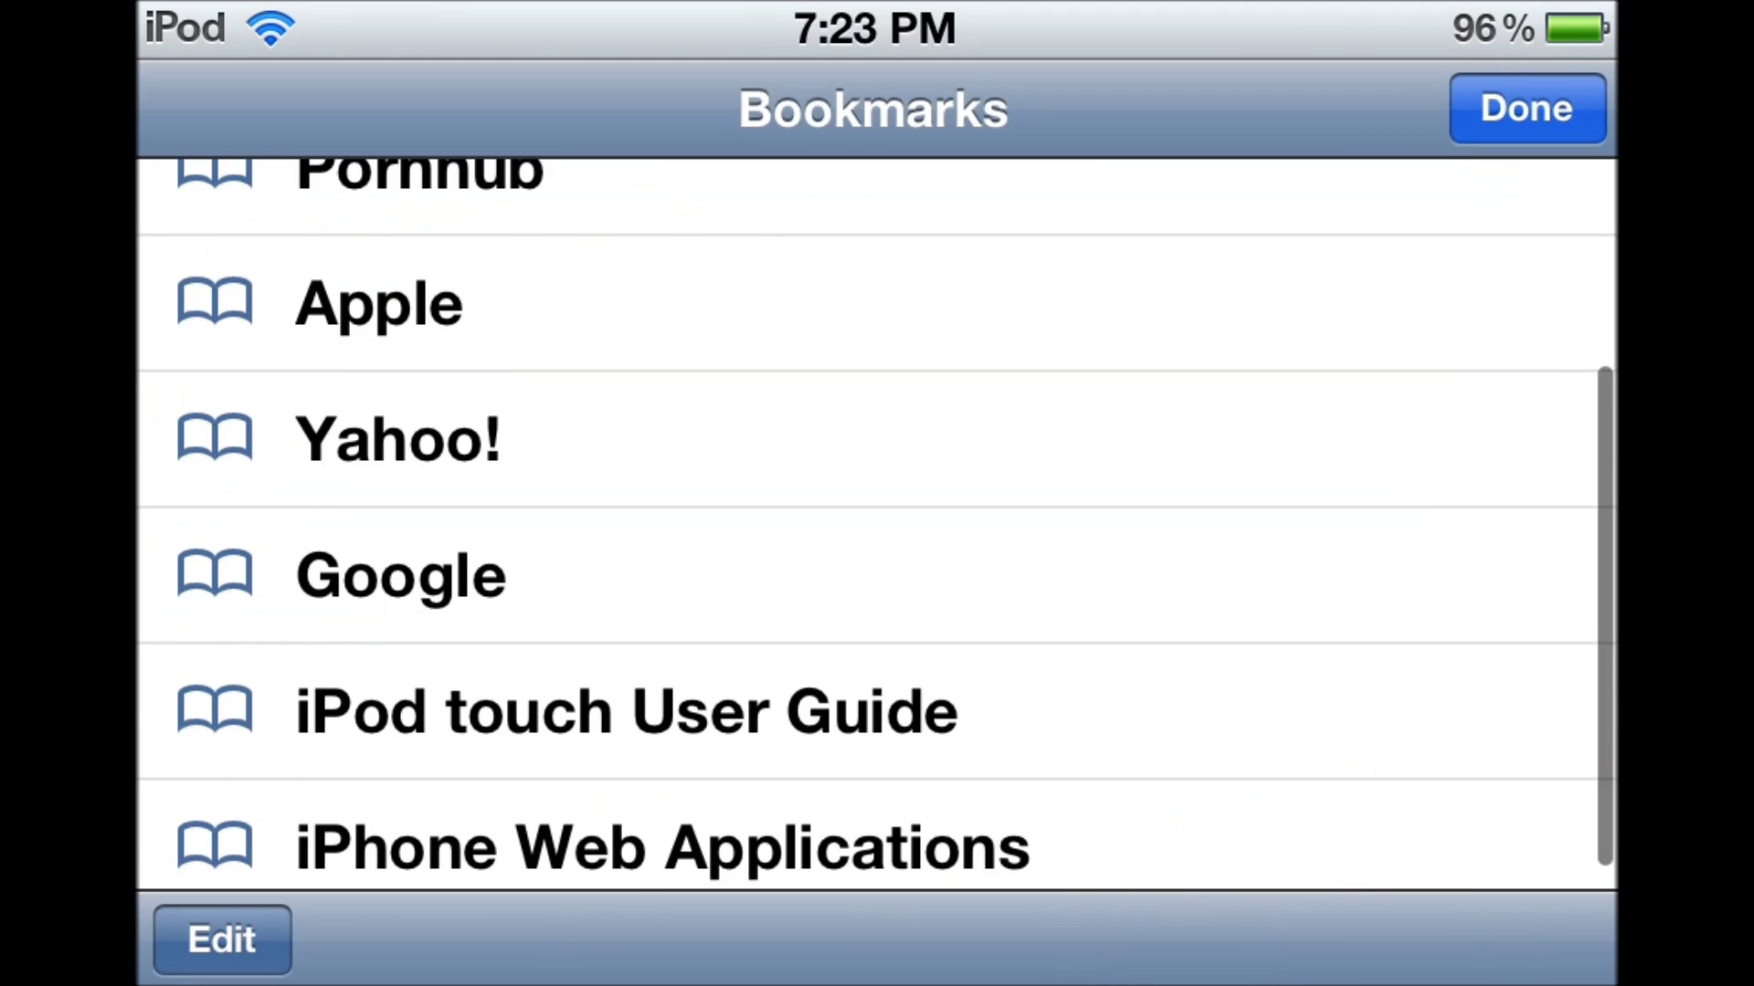
scroll(876, 511, up, 3)
click(640, 363)
click(222, 940)
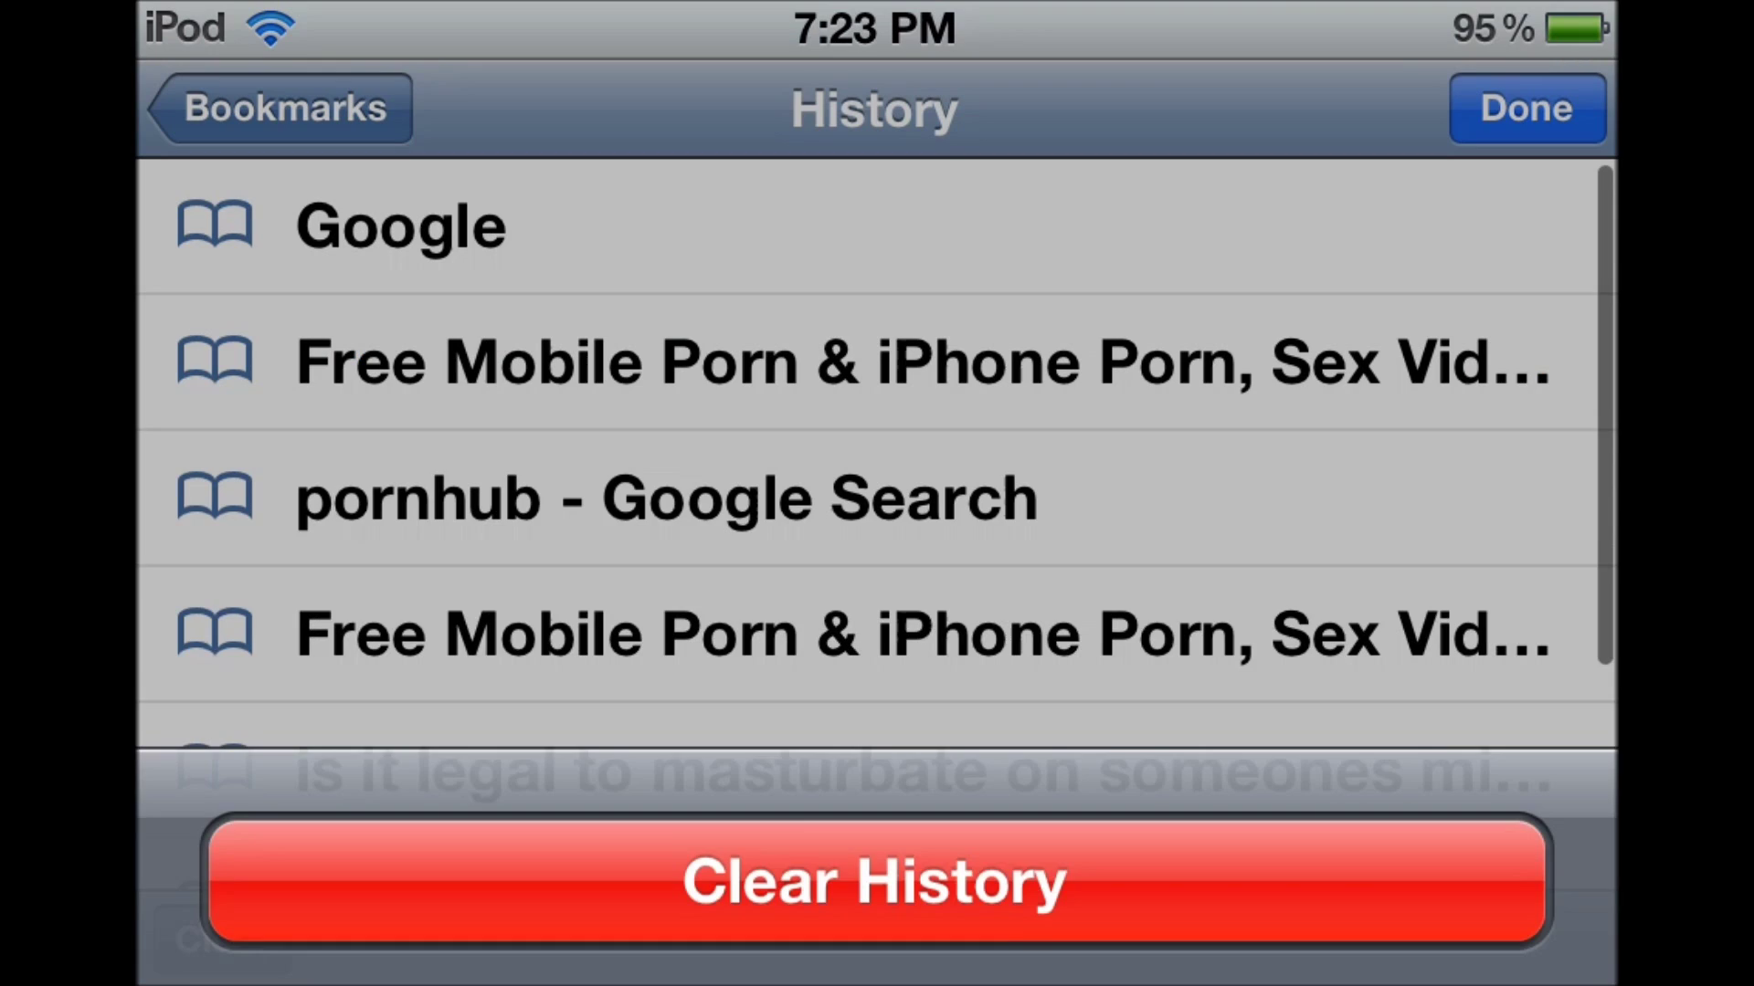
click(877, 645)
click(1527, 107)
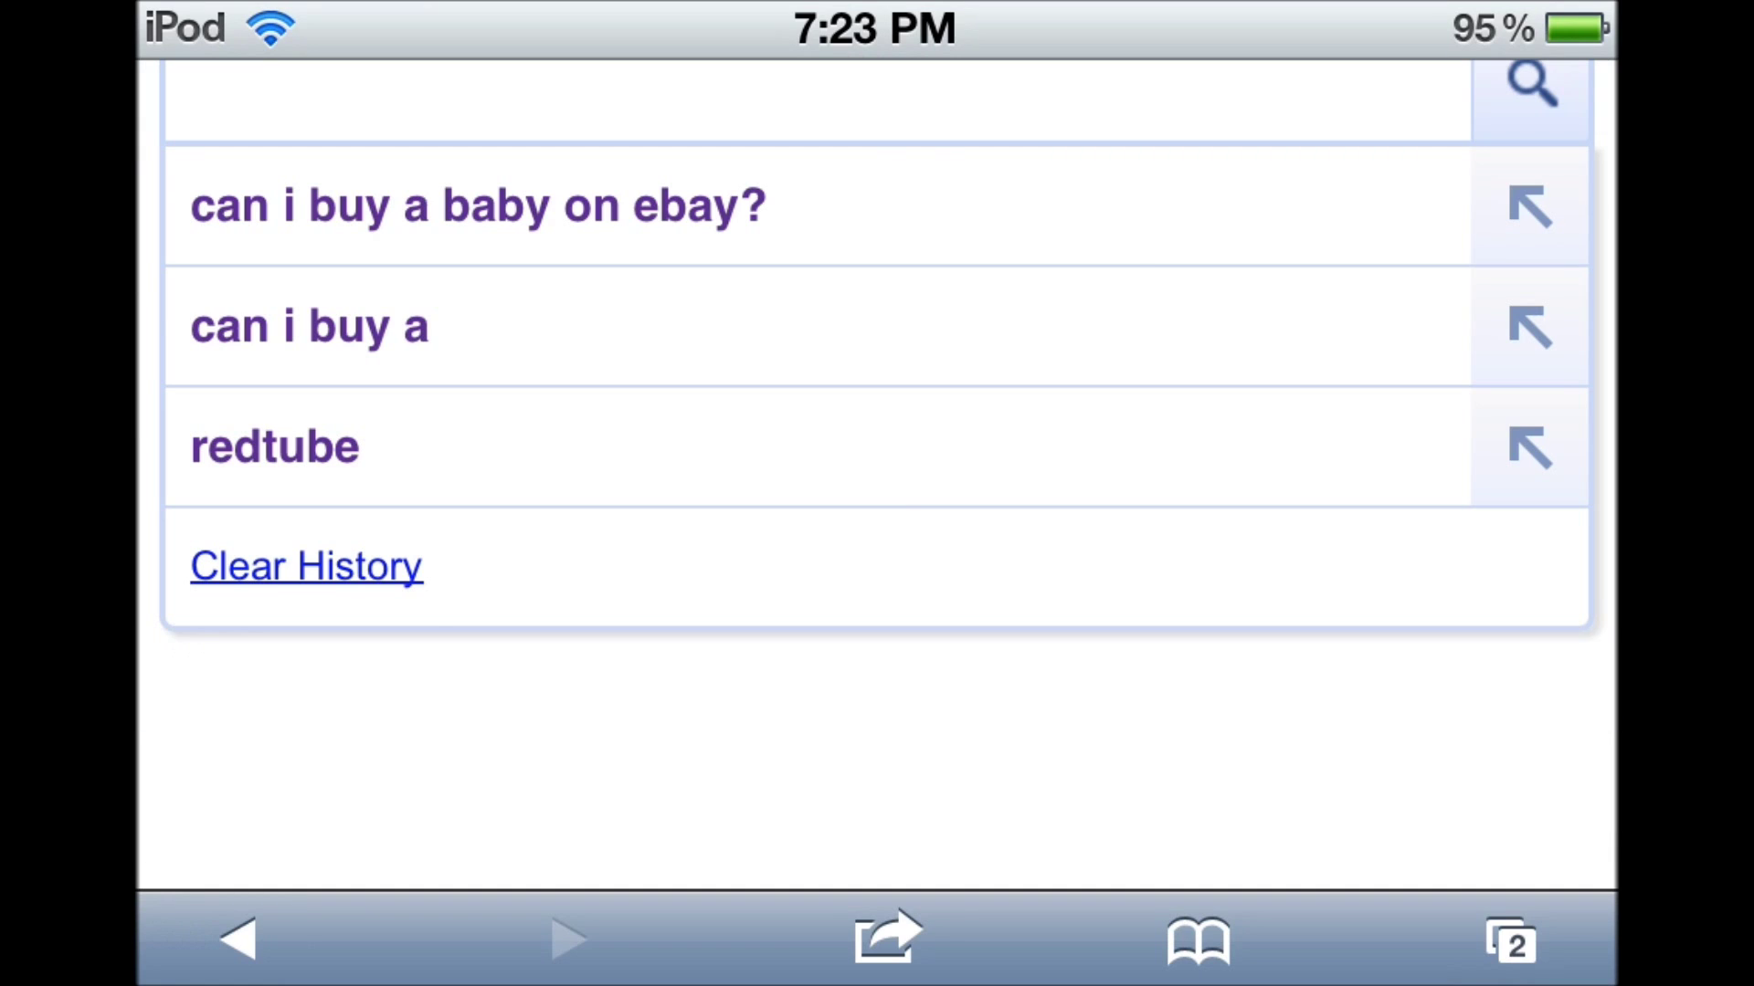
Step: Scroll to the Google page footer and open its search Settings page
mouse_move(274, 447)
mouse_down()
mouse_move(274, 690)
mouse_move(274, 231)
mouse_up()
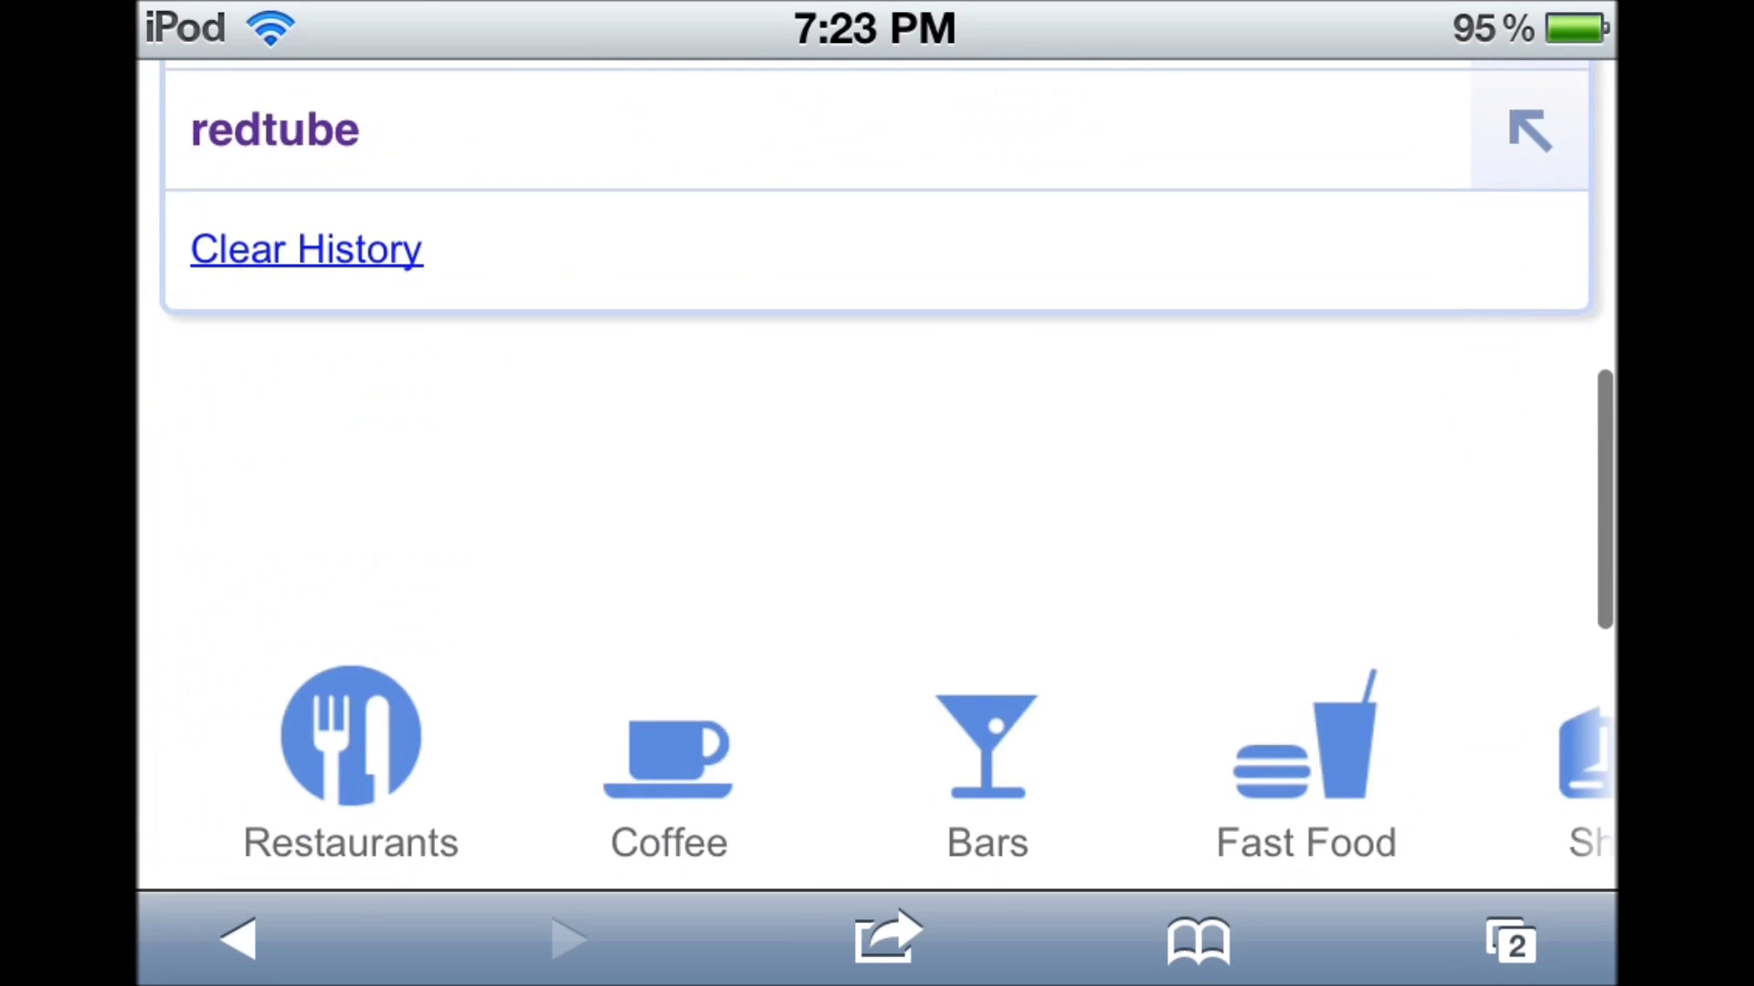
drag(877, 731, 877, 420)
drag(877, 731, 877, 301)
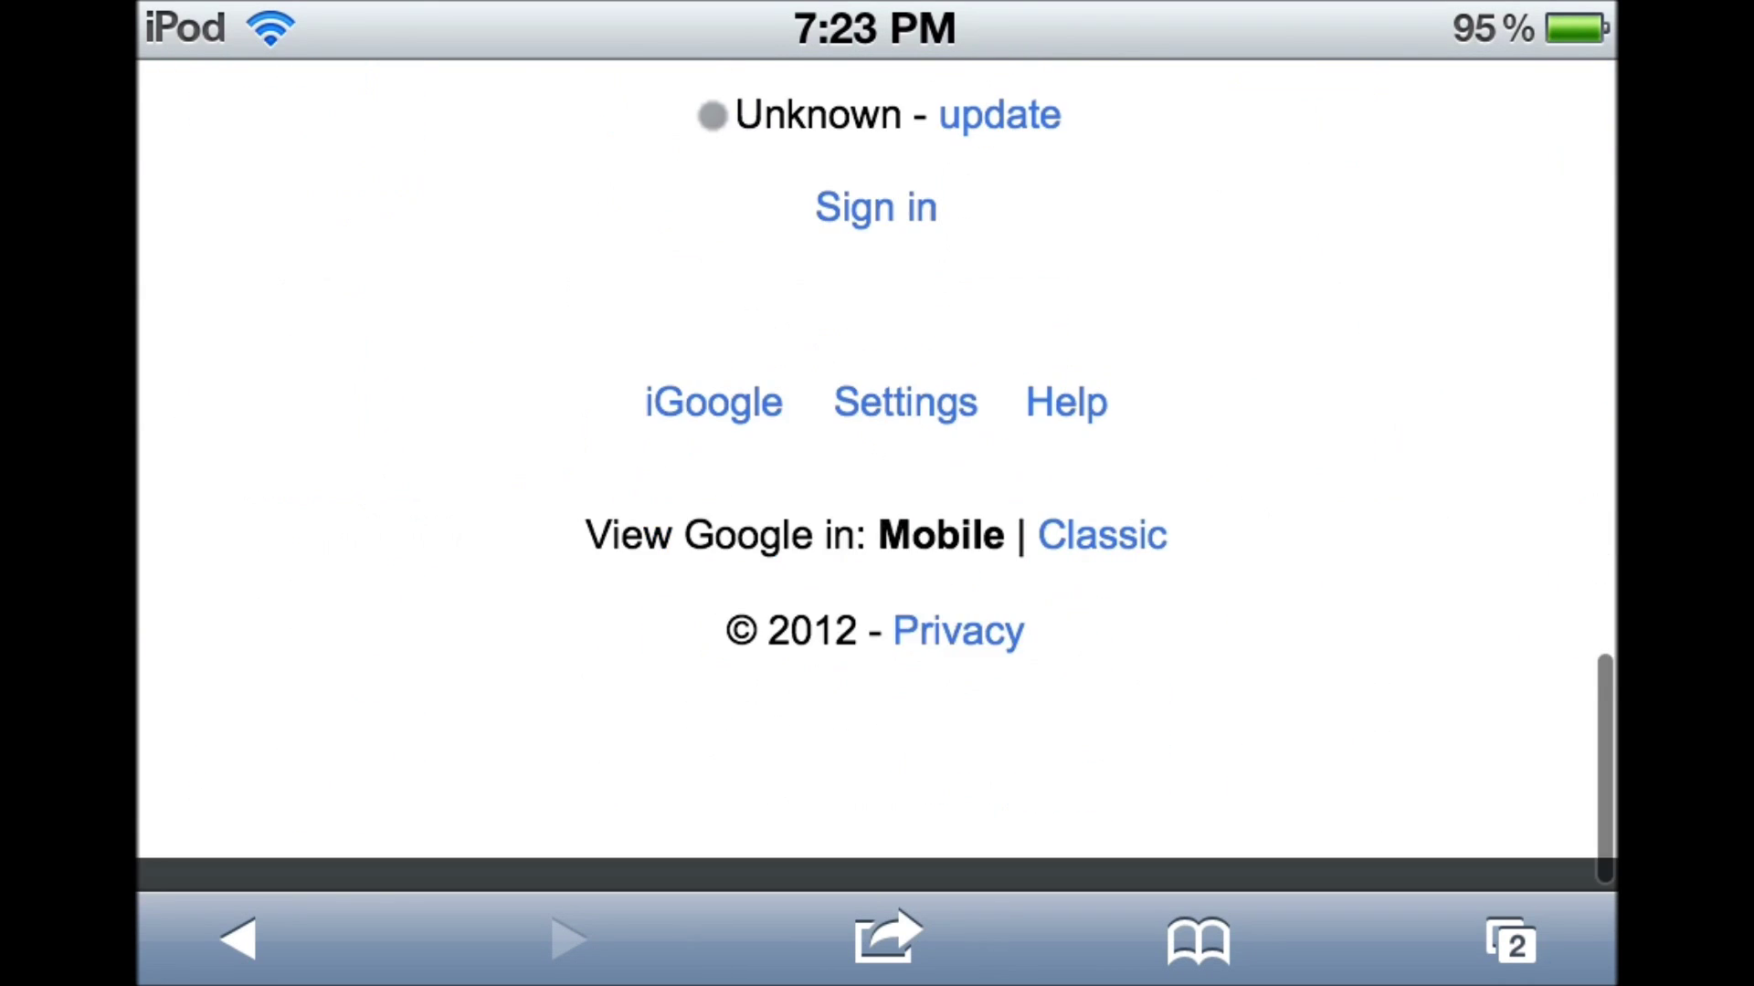
mouse_move(877, 411)
mouse_down()
mouse_move(877, 621)
mouse_move(877, 383)
mouse_move(877, 768)
mouse_up()
mouse_move(877, 411)
mouse_down()
mouse_move(877, 534)
mouse_move(877, 92)
mouse_up()
click(905, 451)
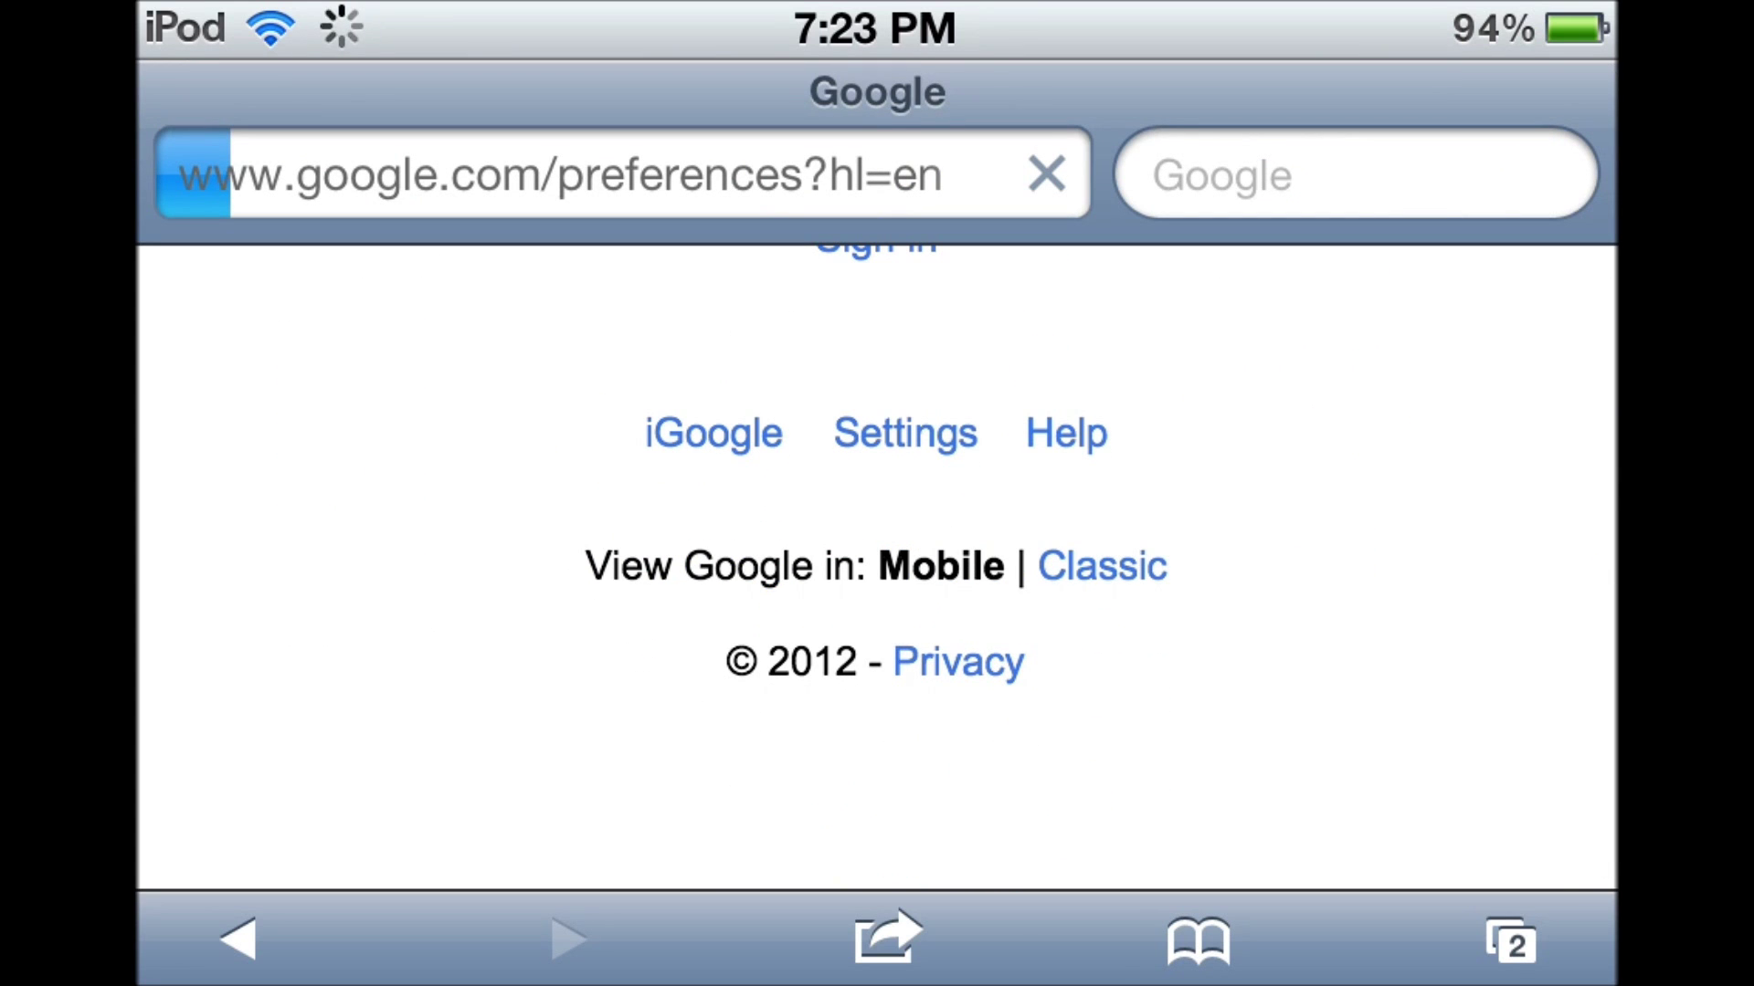
Step: Clear Google's saved search history, acknowledge the message, and reopen Safari's history list
scroll(877, 548, down, 5)
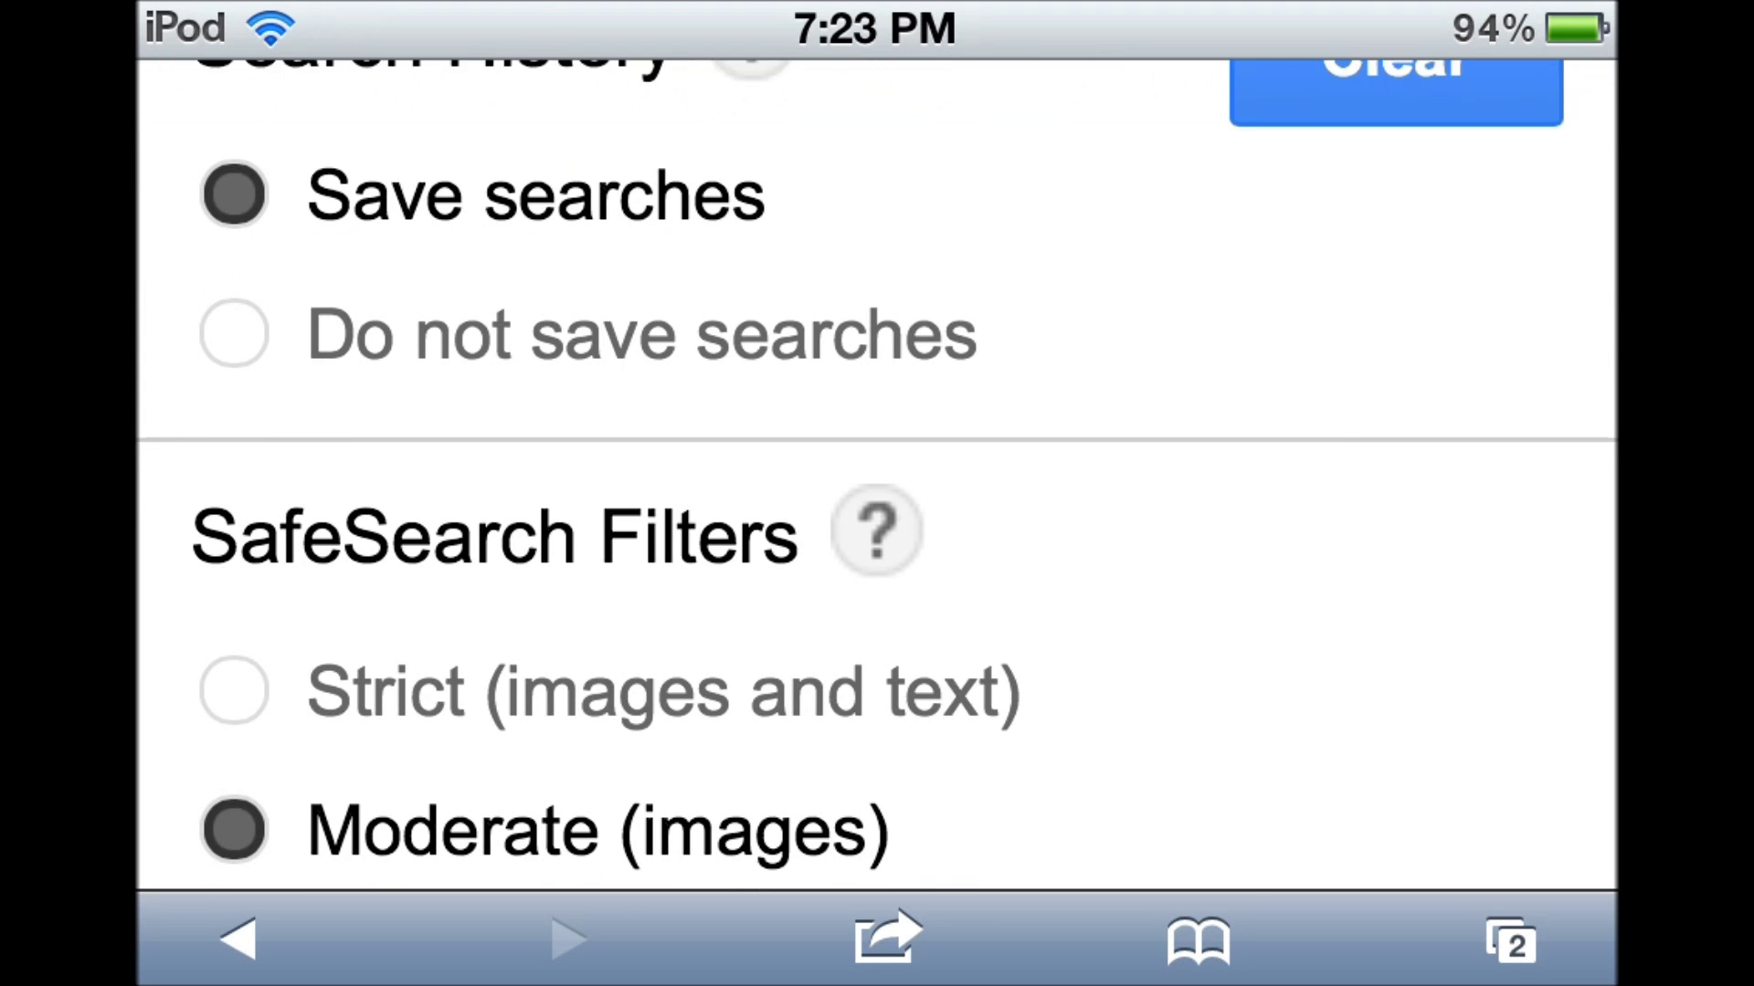
scroll(877, 494, down, 5)
scroll(877, 493, down, 5)
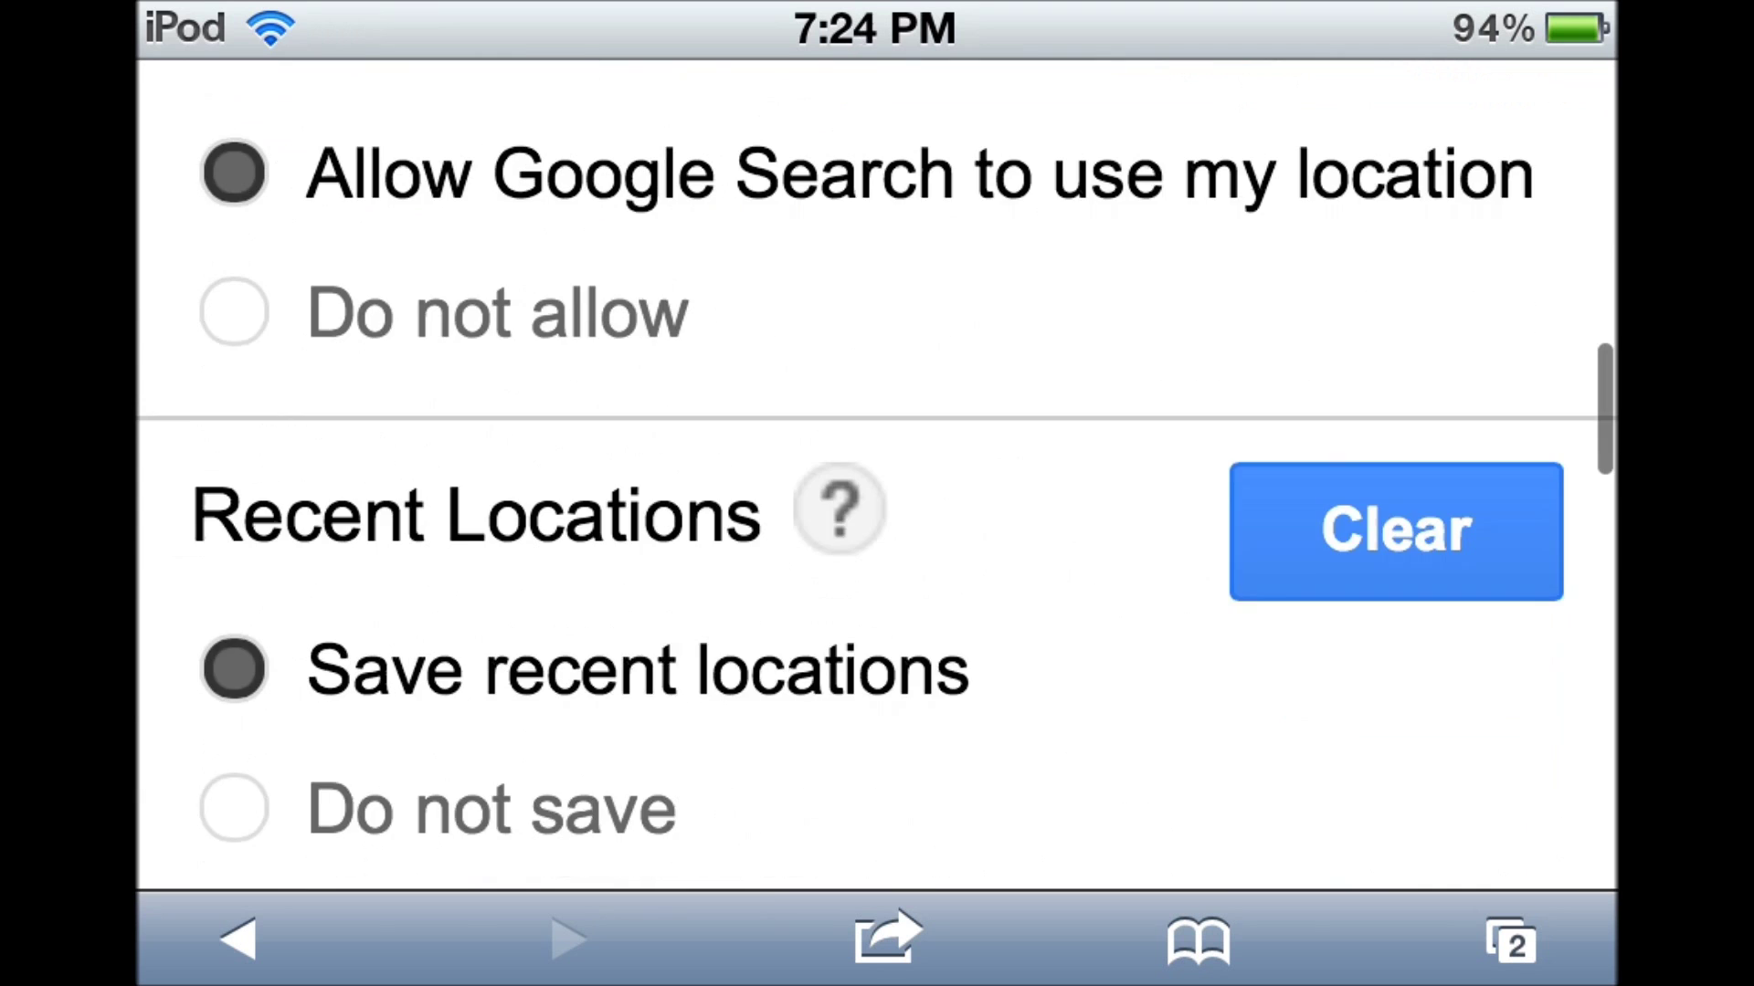
scroll(877, 493, up, 8)
scroll(877, 493, up, 5)
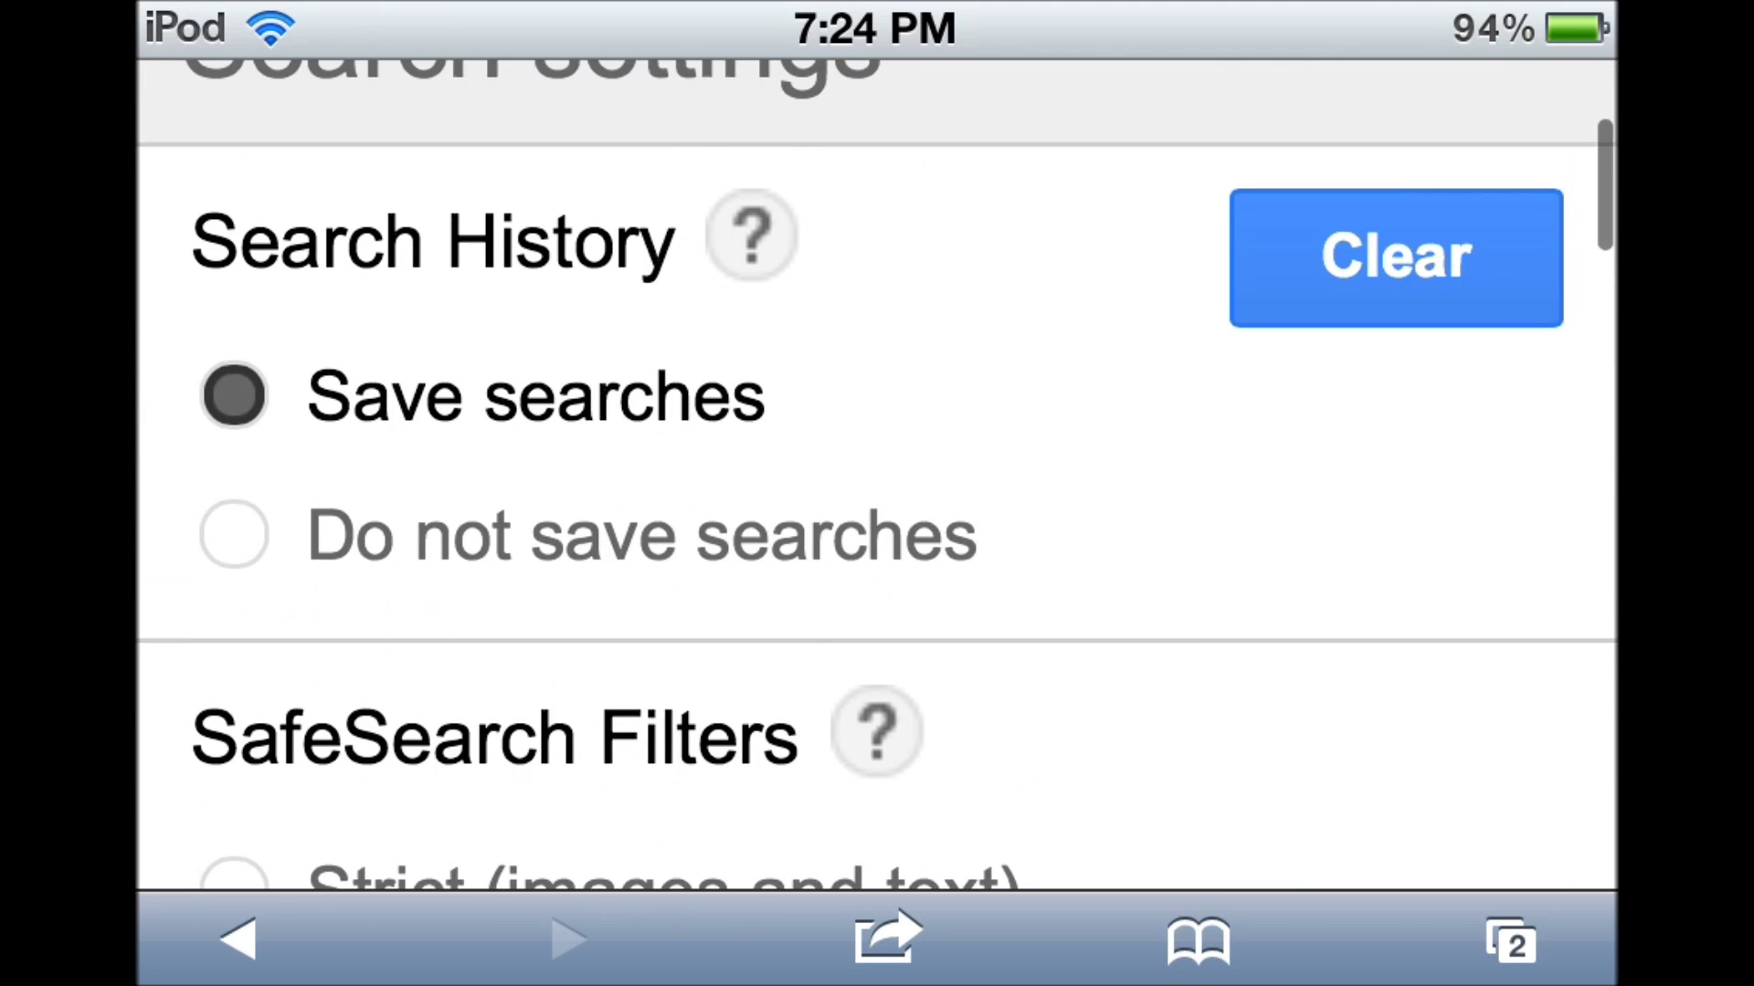
click(1395, 260)
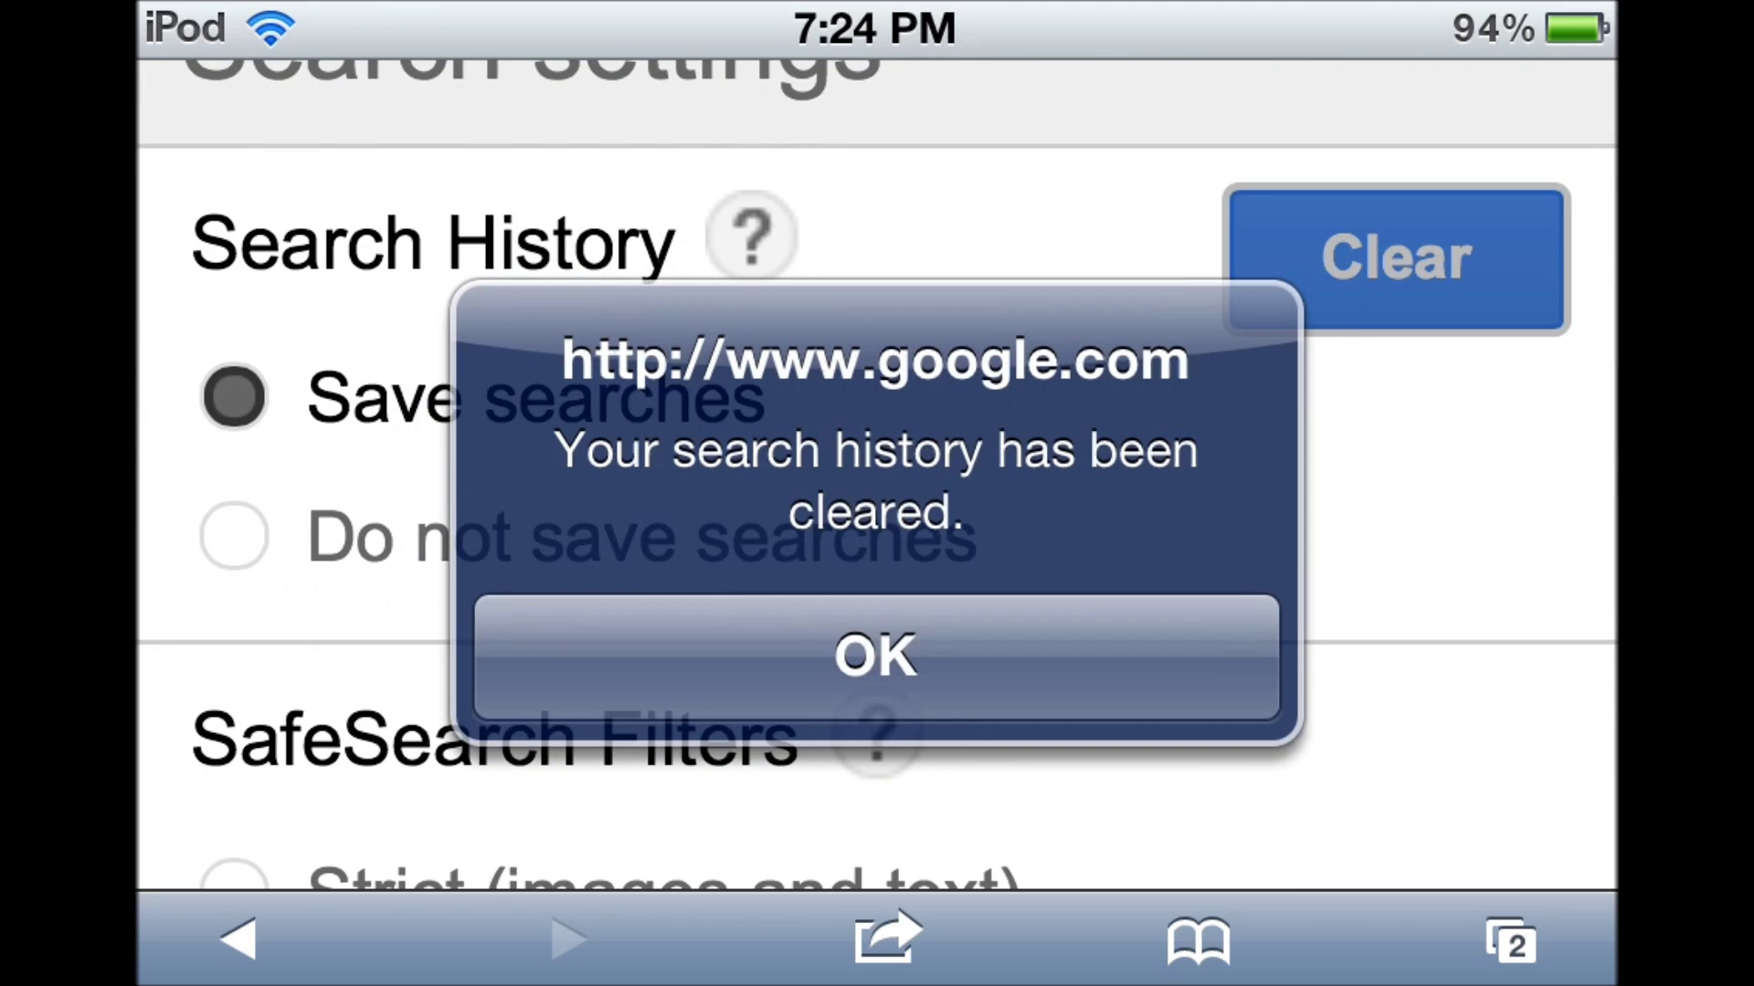
click(877, 657)
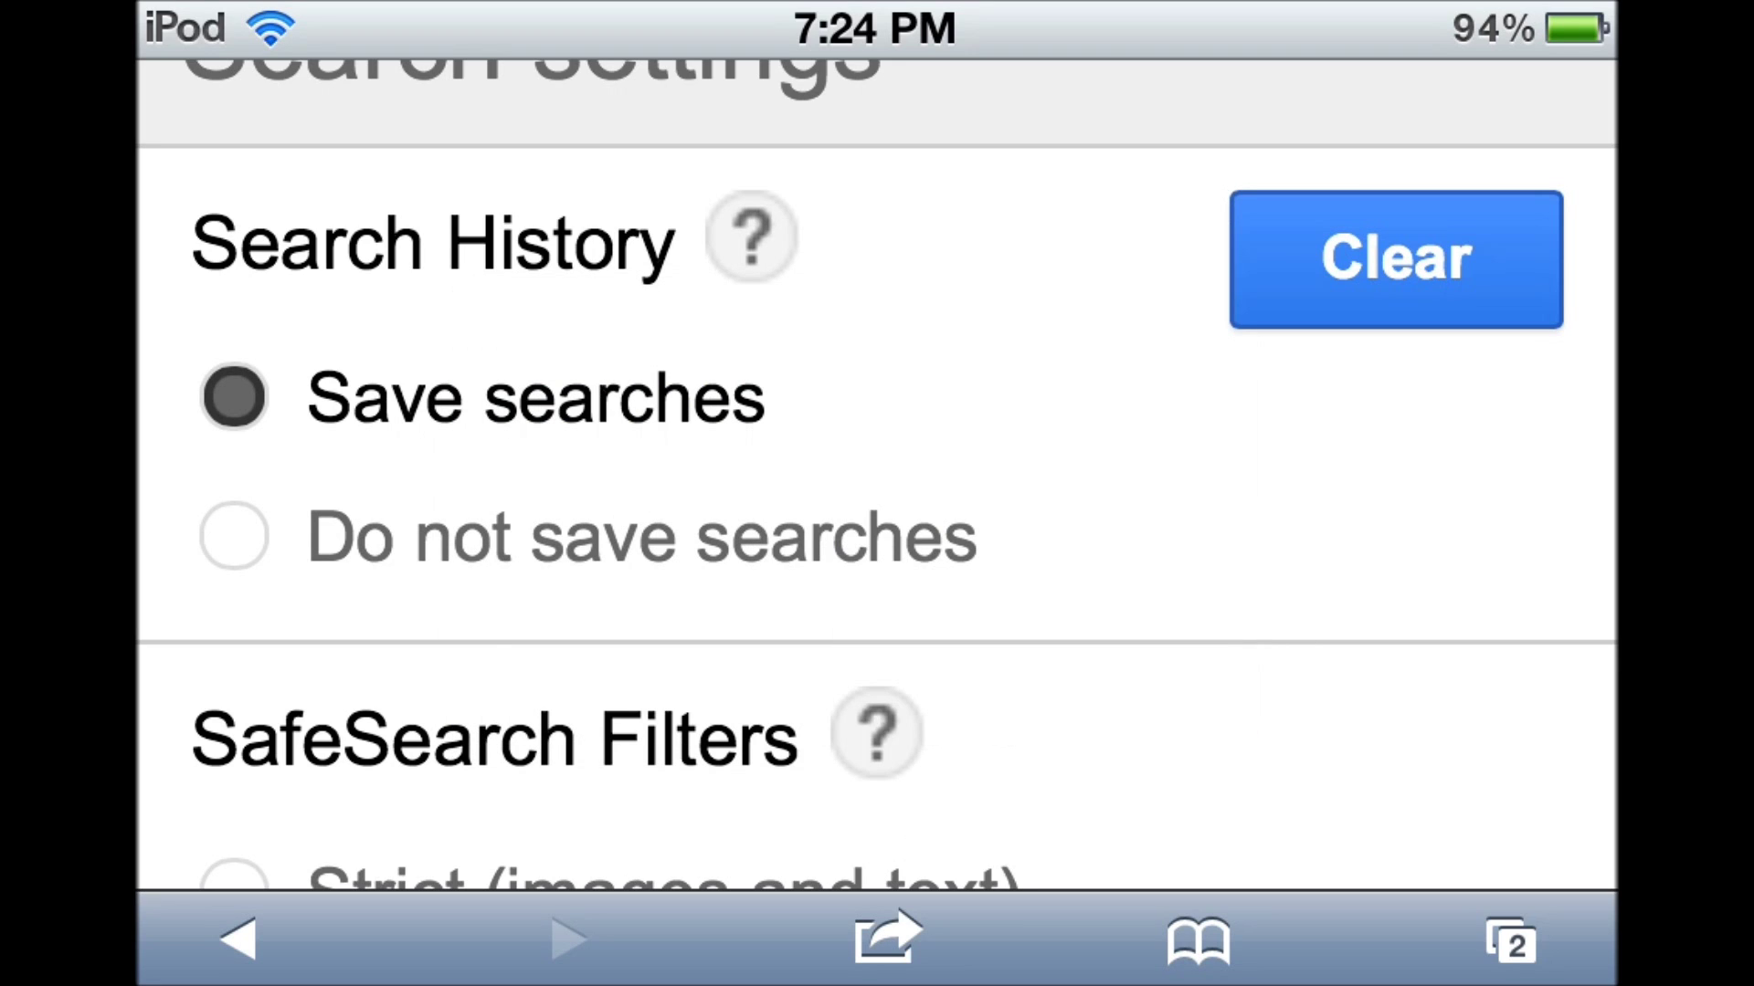
click(1198, 940)
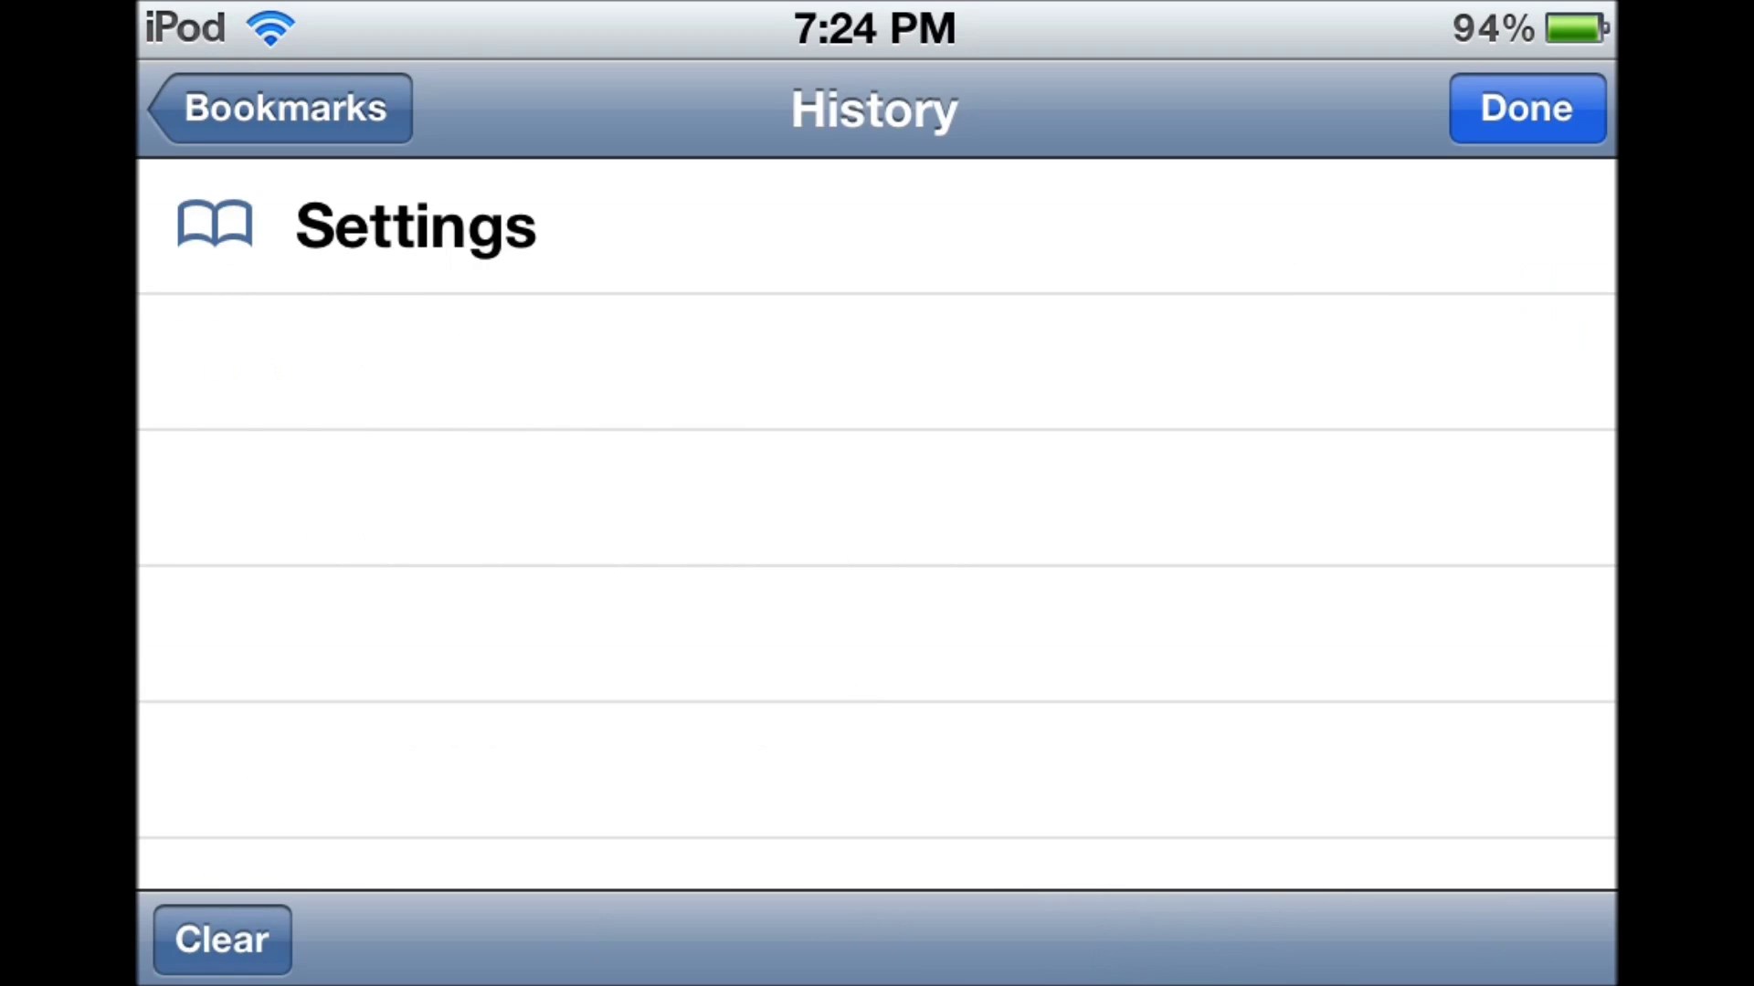
Step: Reload the Google bookmark and verify its search box offers no past searches
click(280, 108)
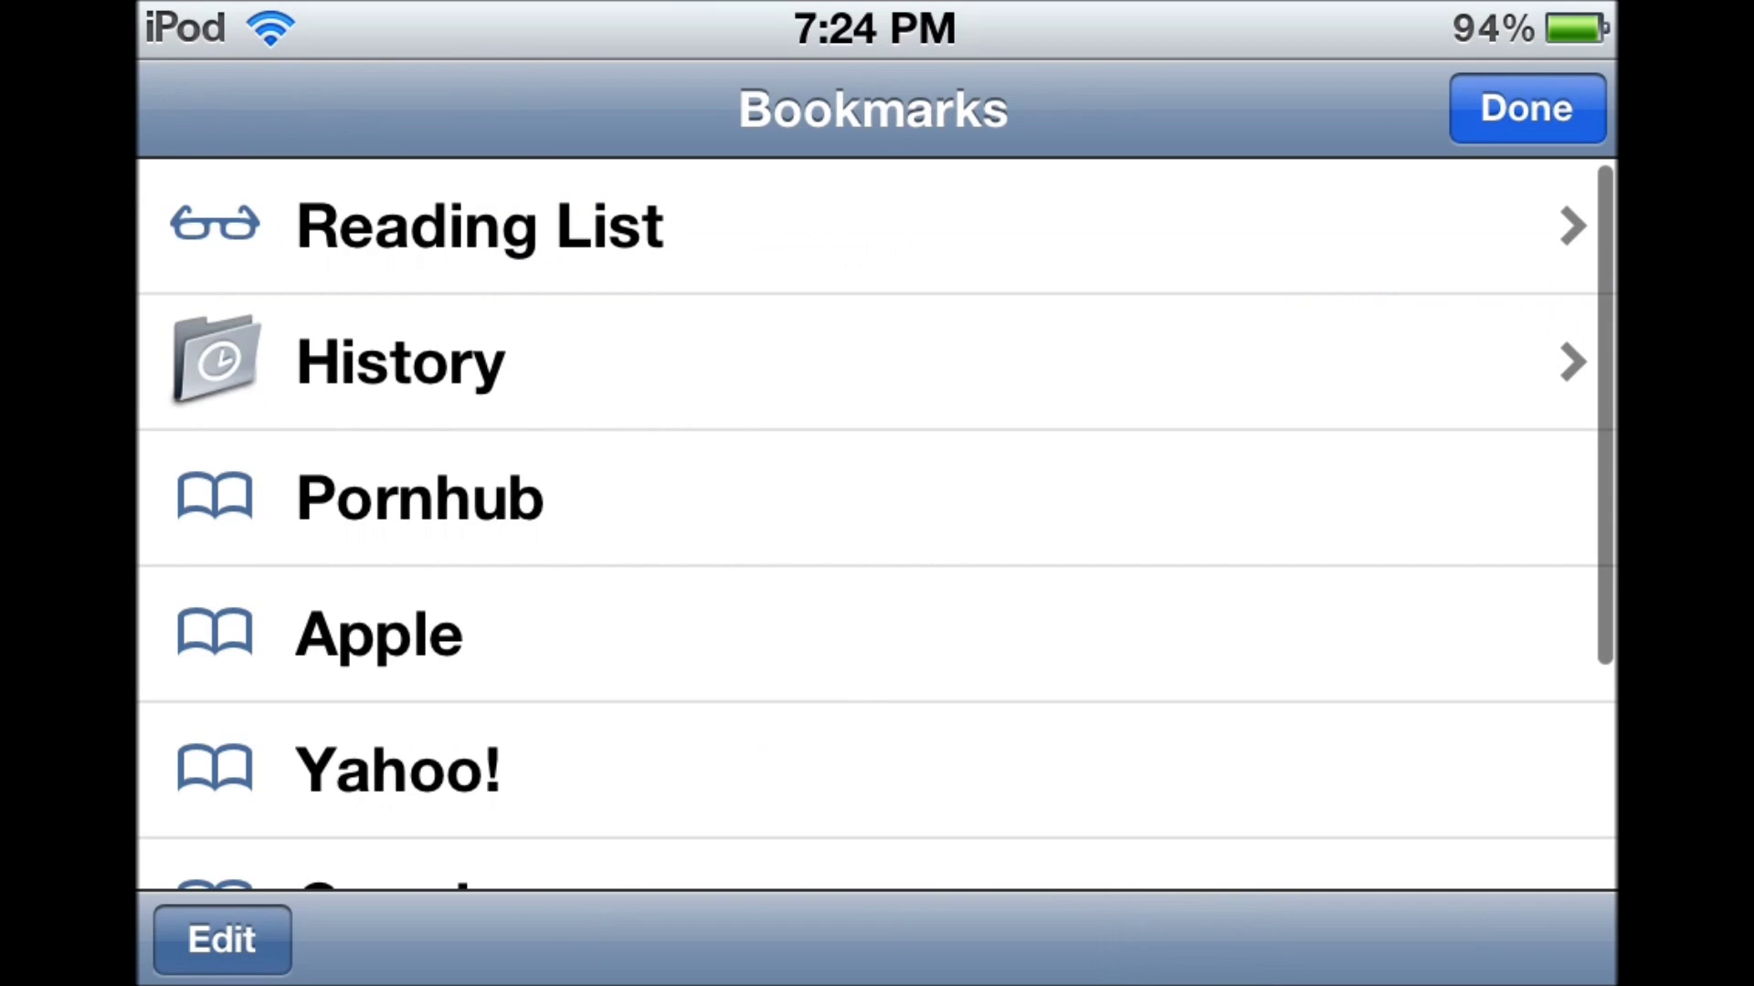
scroll(877, 525, down, 2)
scroll(877, 526, down, 2)
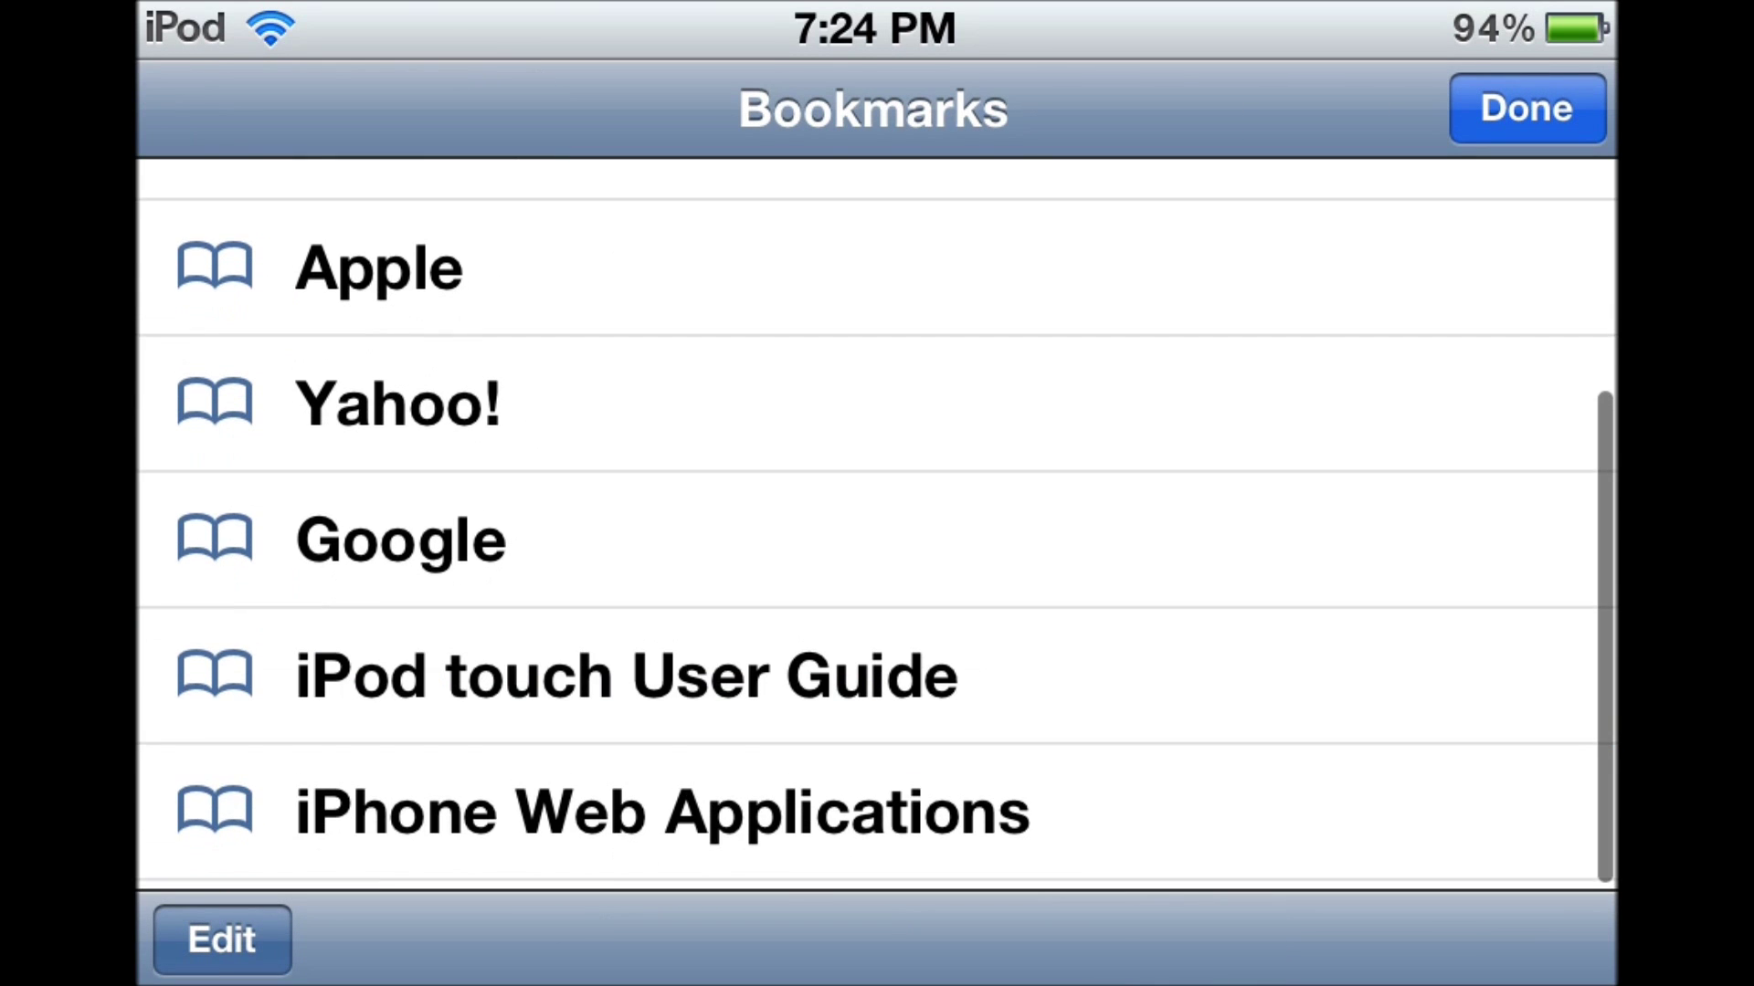
click(402, 540)
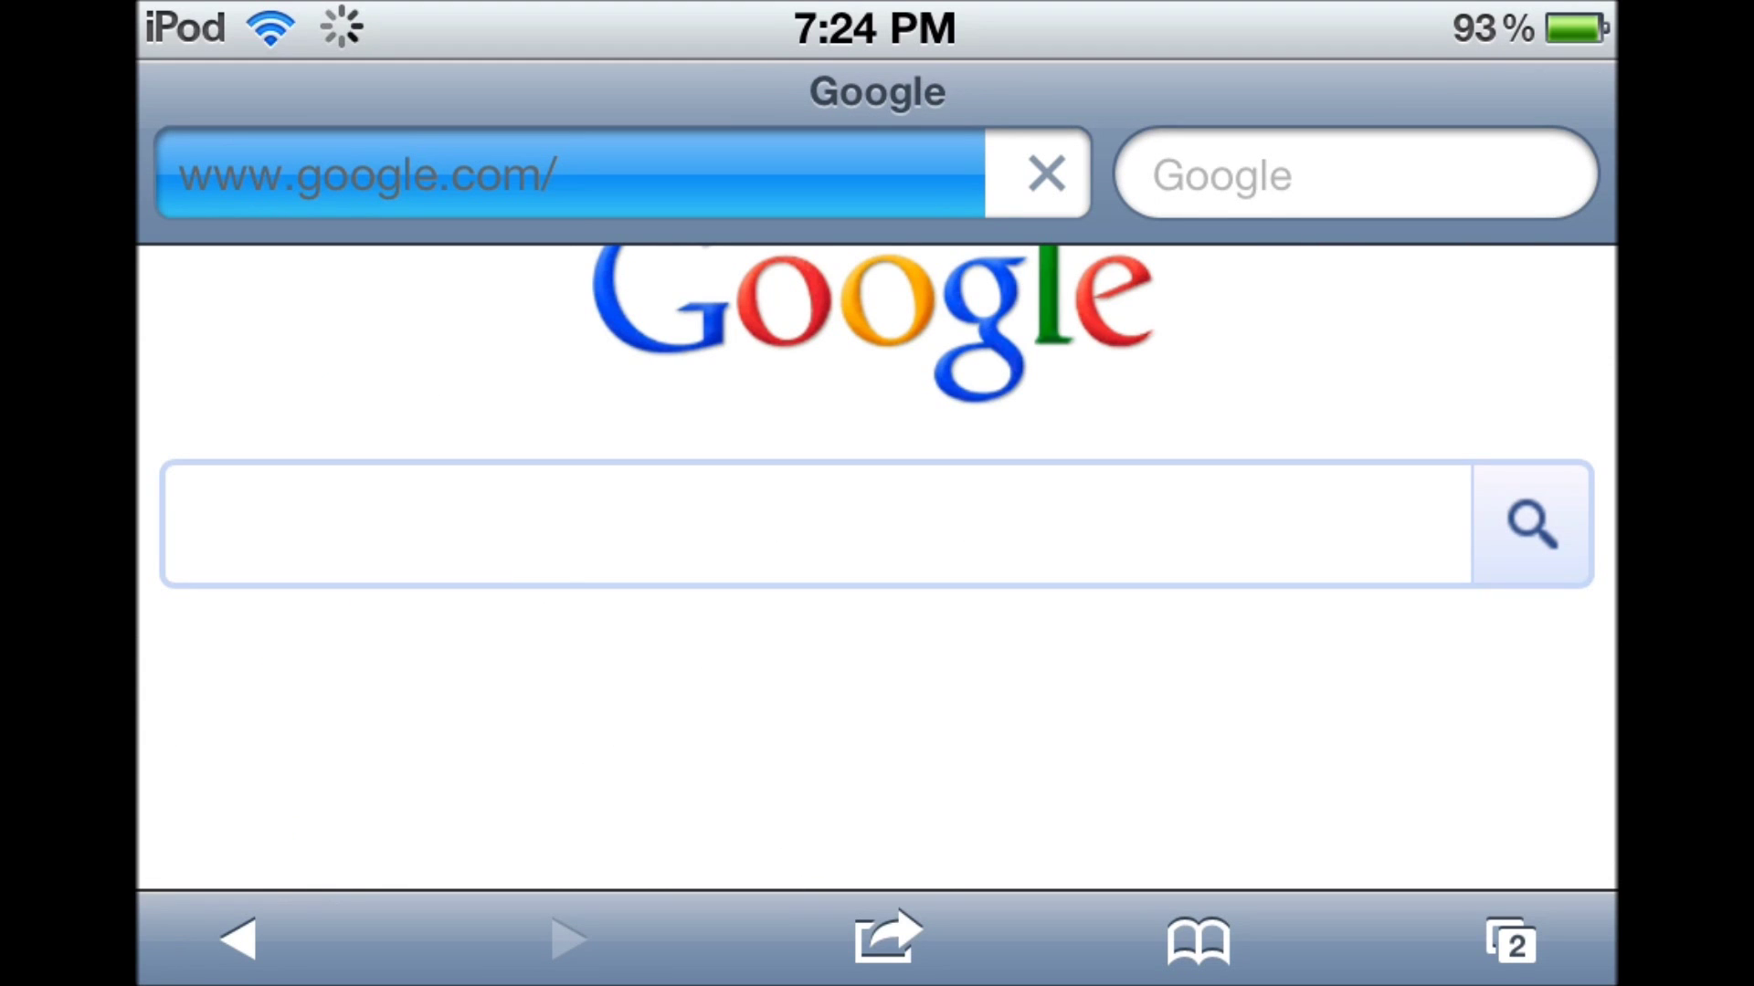
click(814, 525)
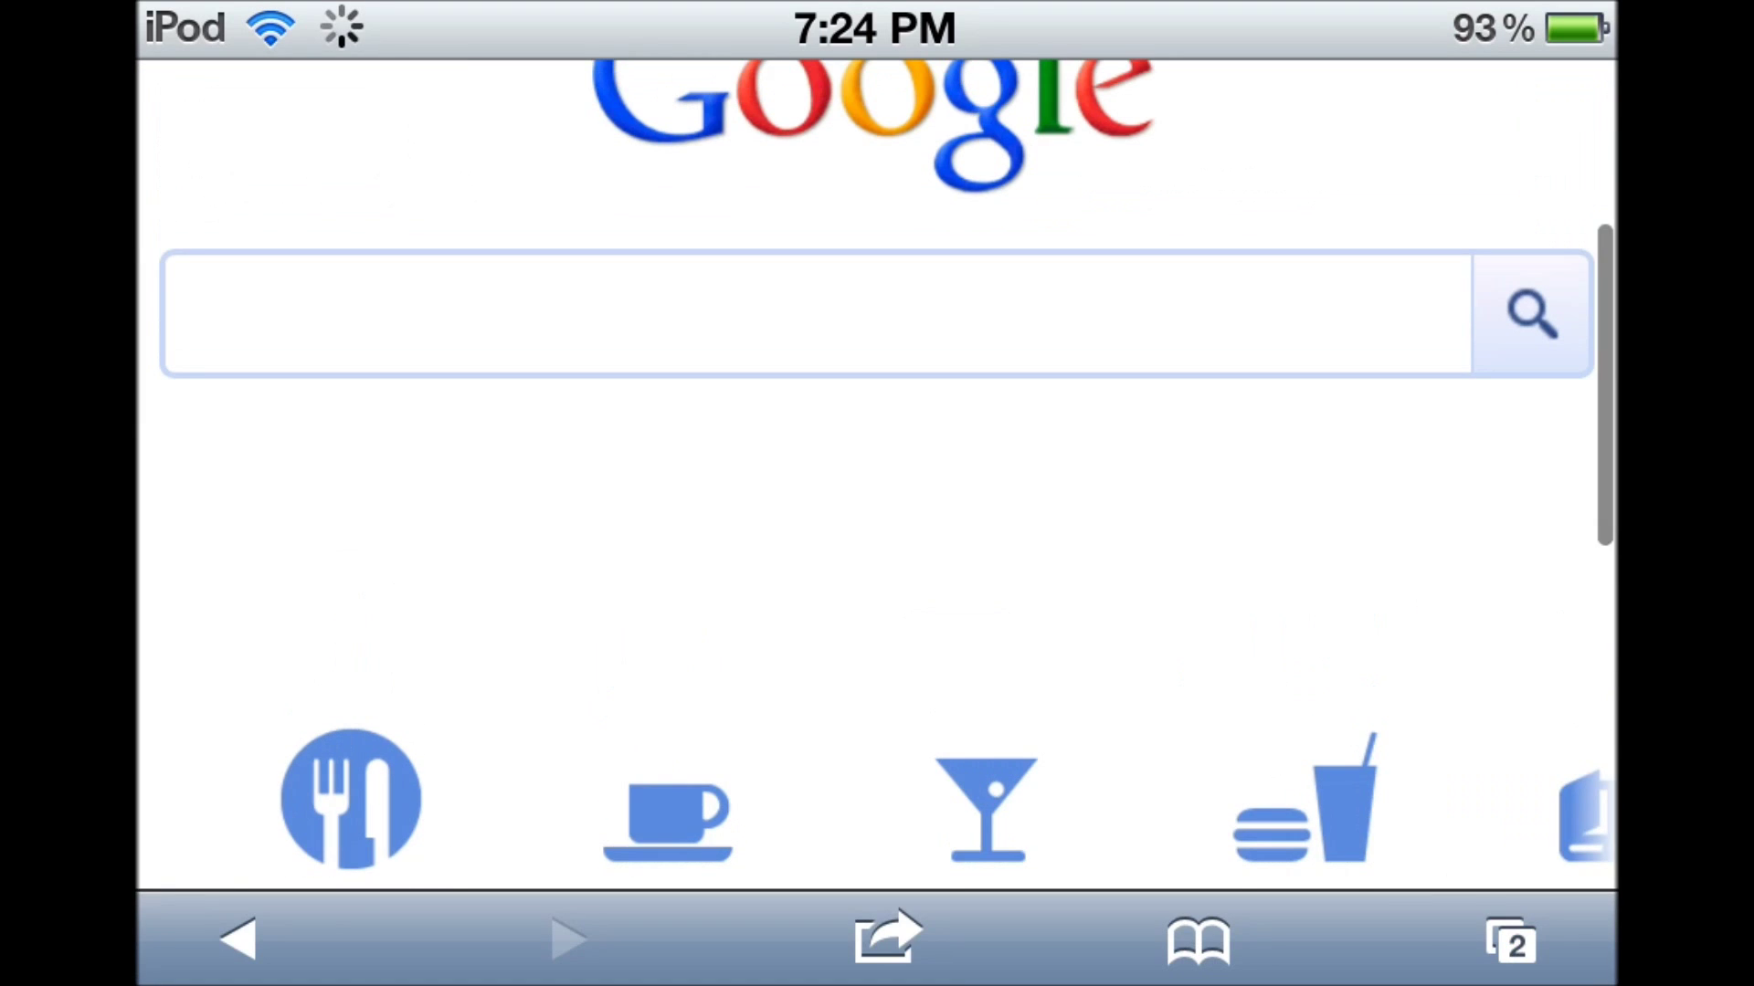
click(814, 313)
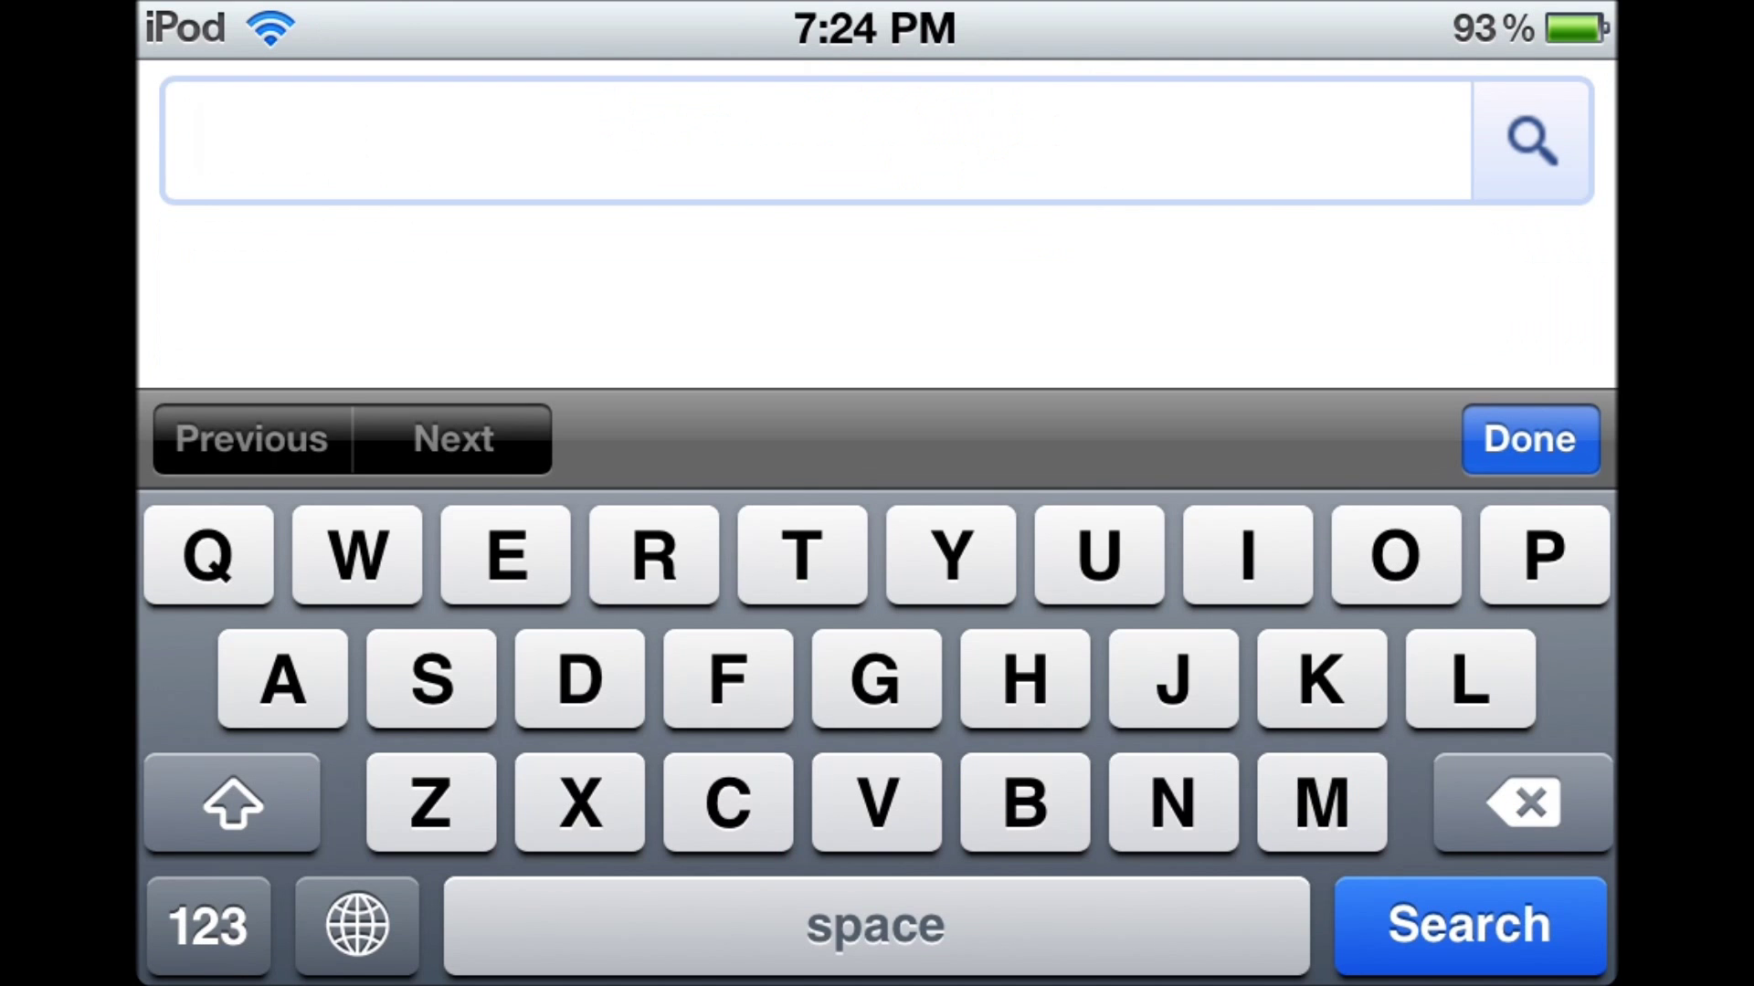
click(1530, 439)
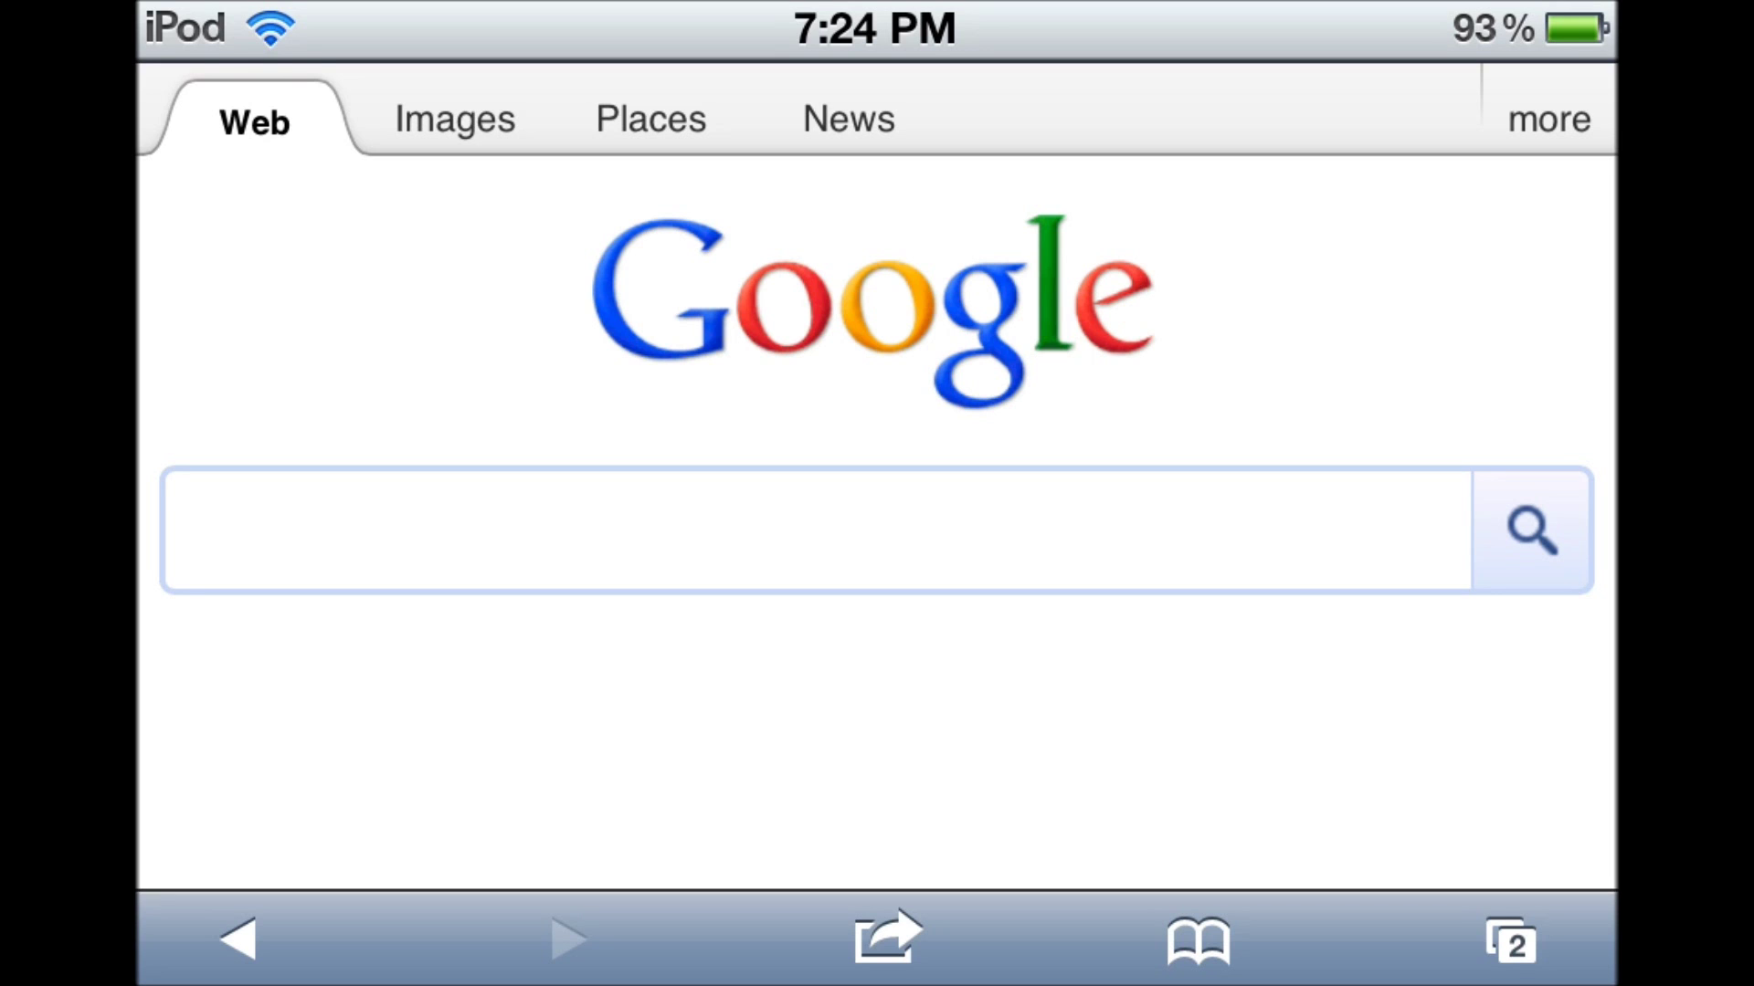
Step: Clear Safari's History list via Bookmarks, confirm, and return to the Google page
scroll(877, 548, down, 3)
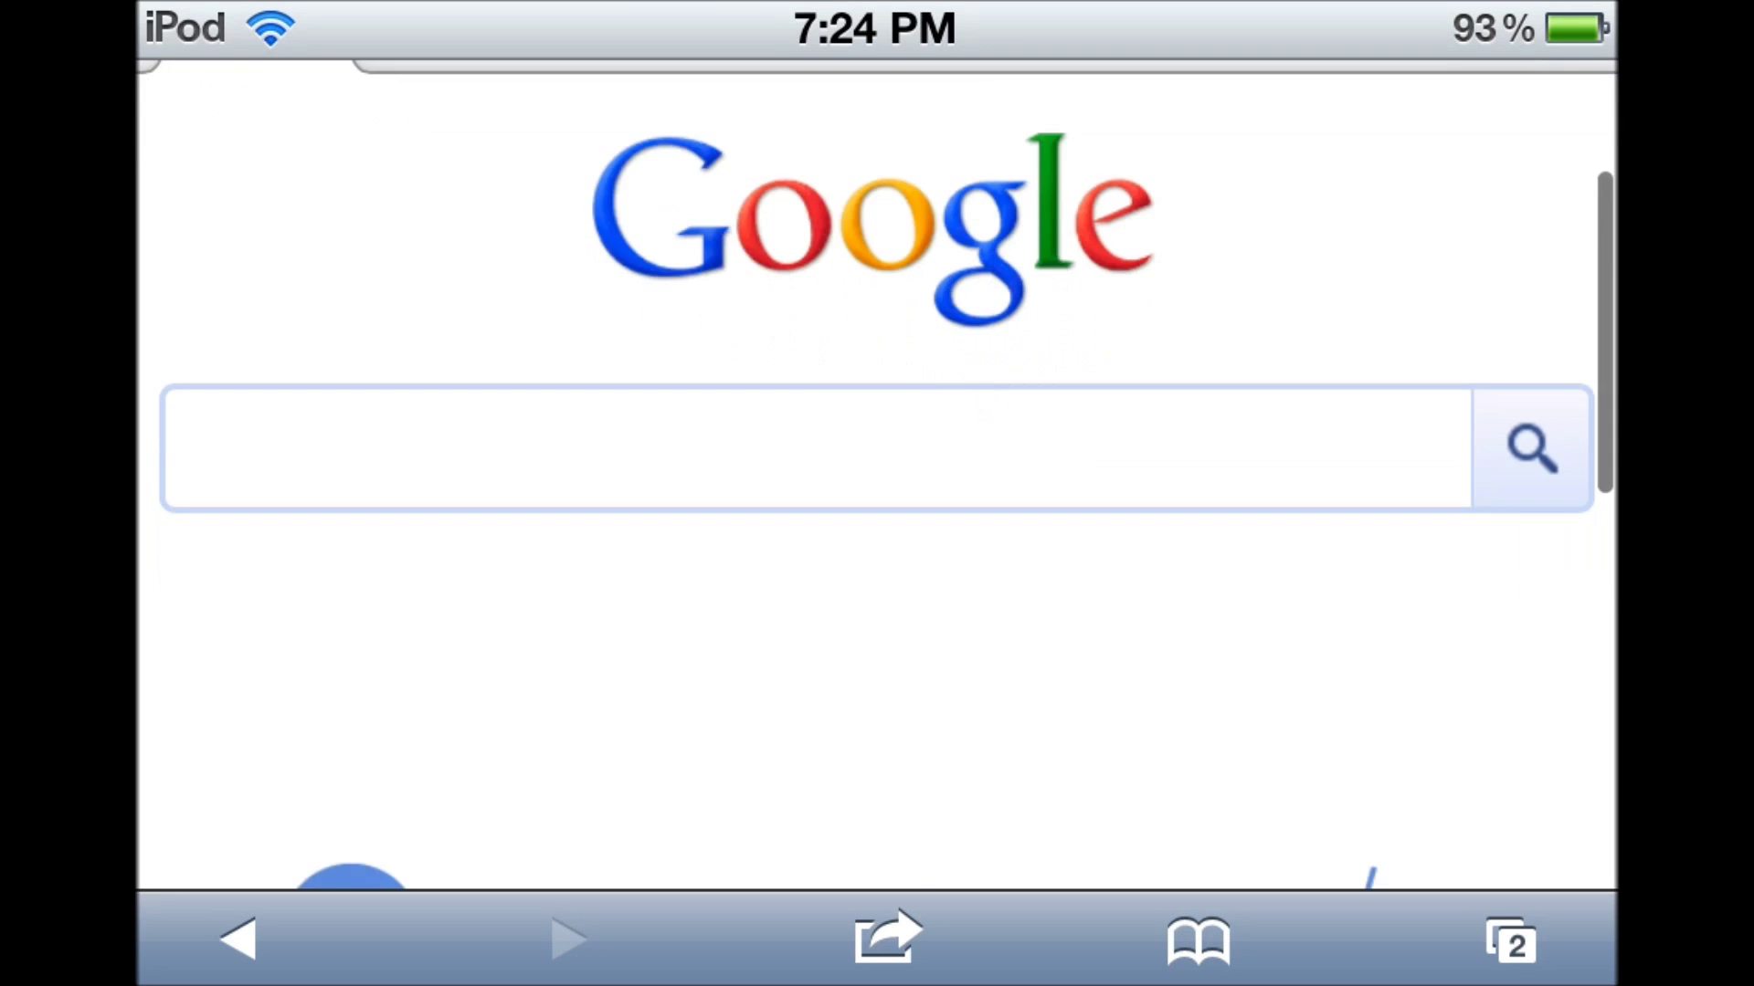
scroll(877, 548, up, 5)
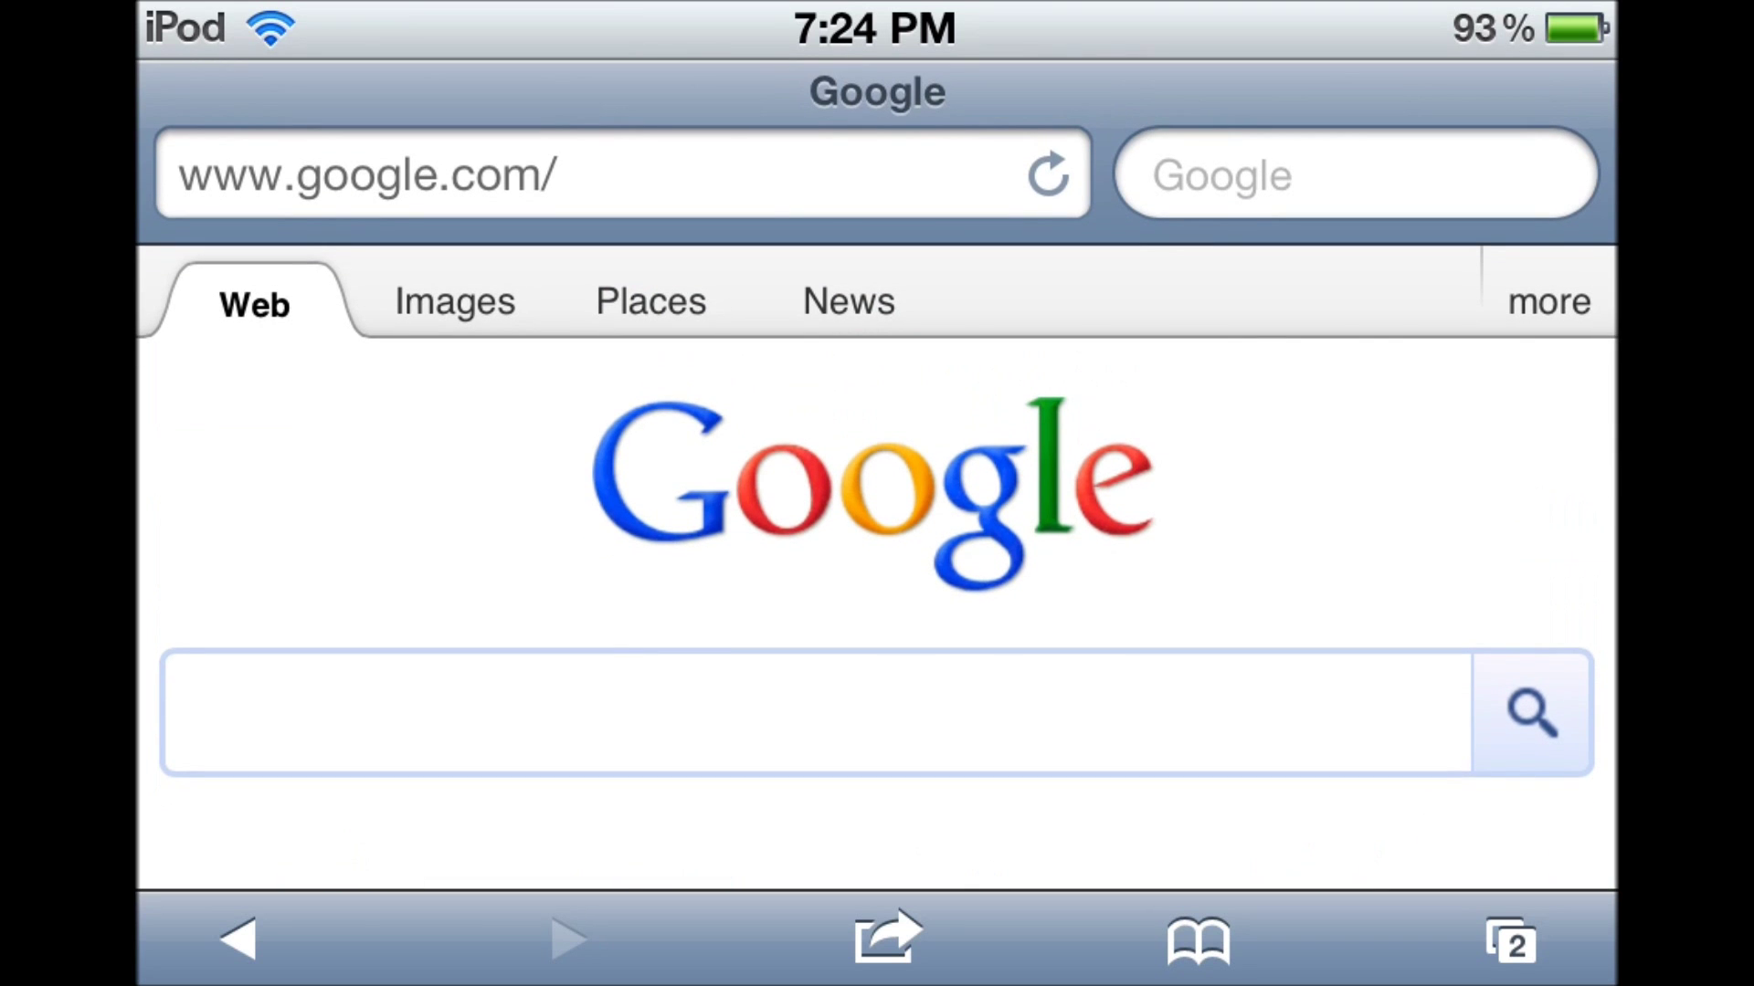
click(1199, 939)
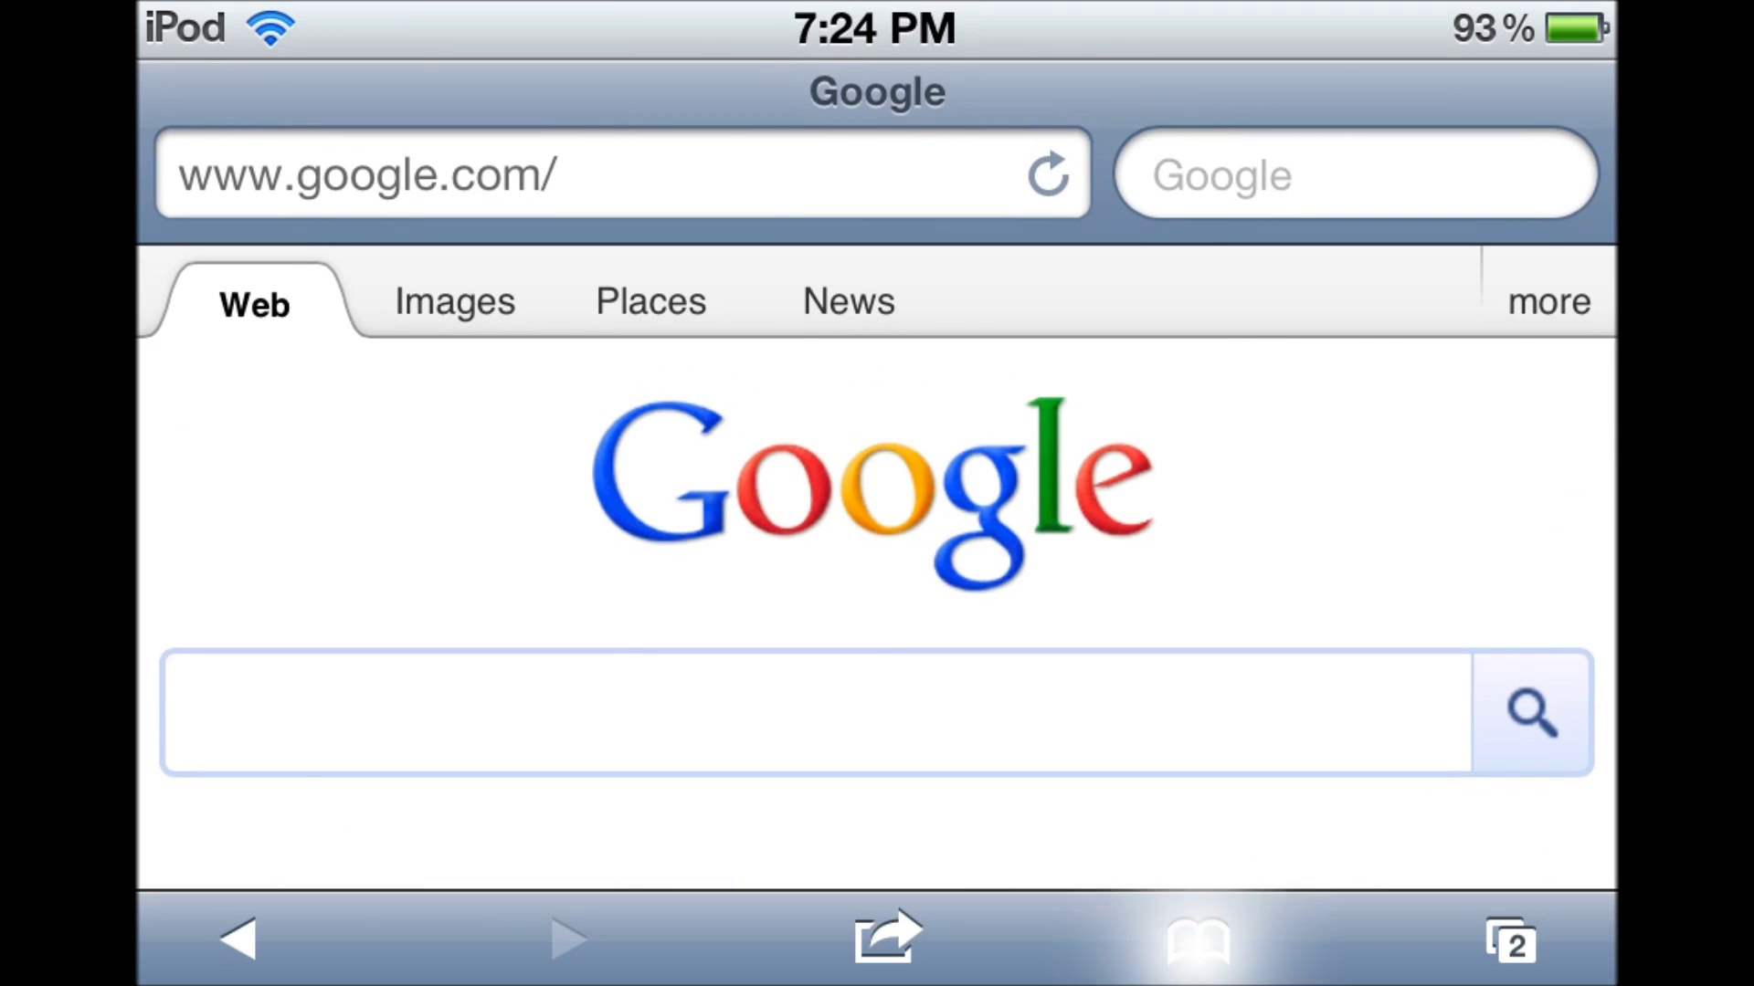
scroll(877, 548, up, 3)
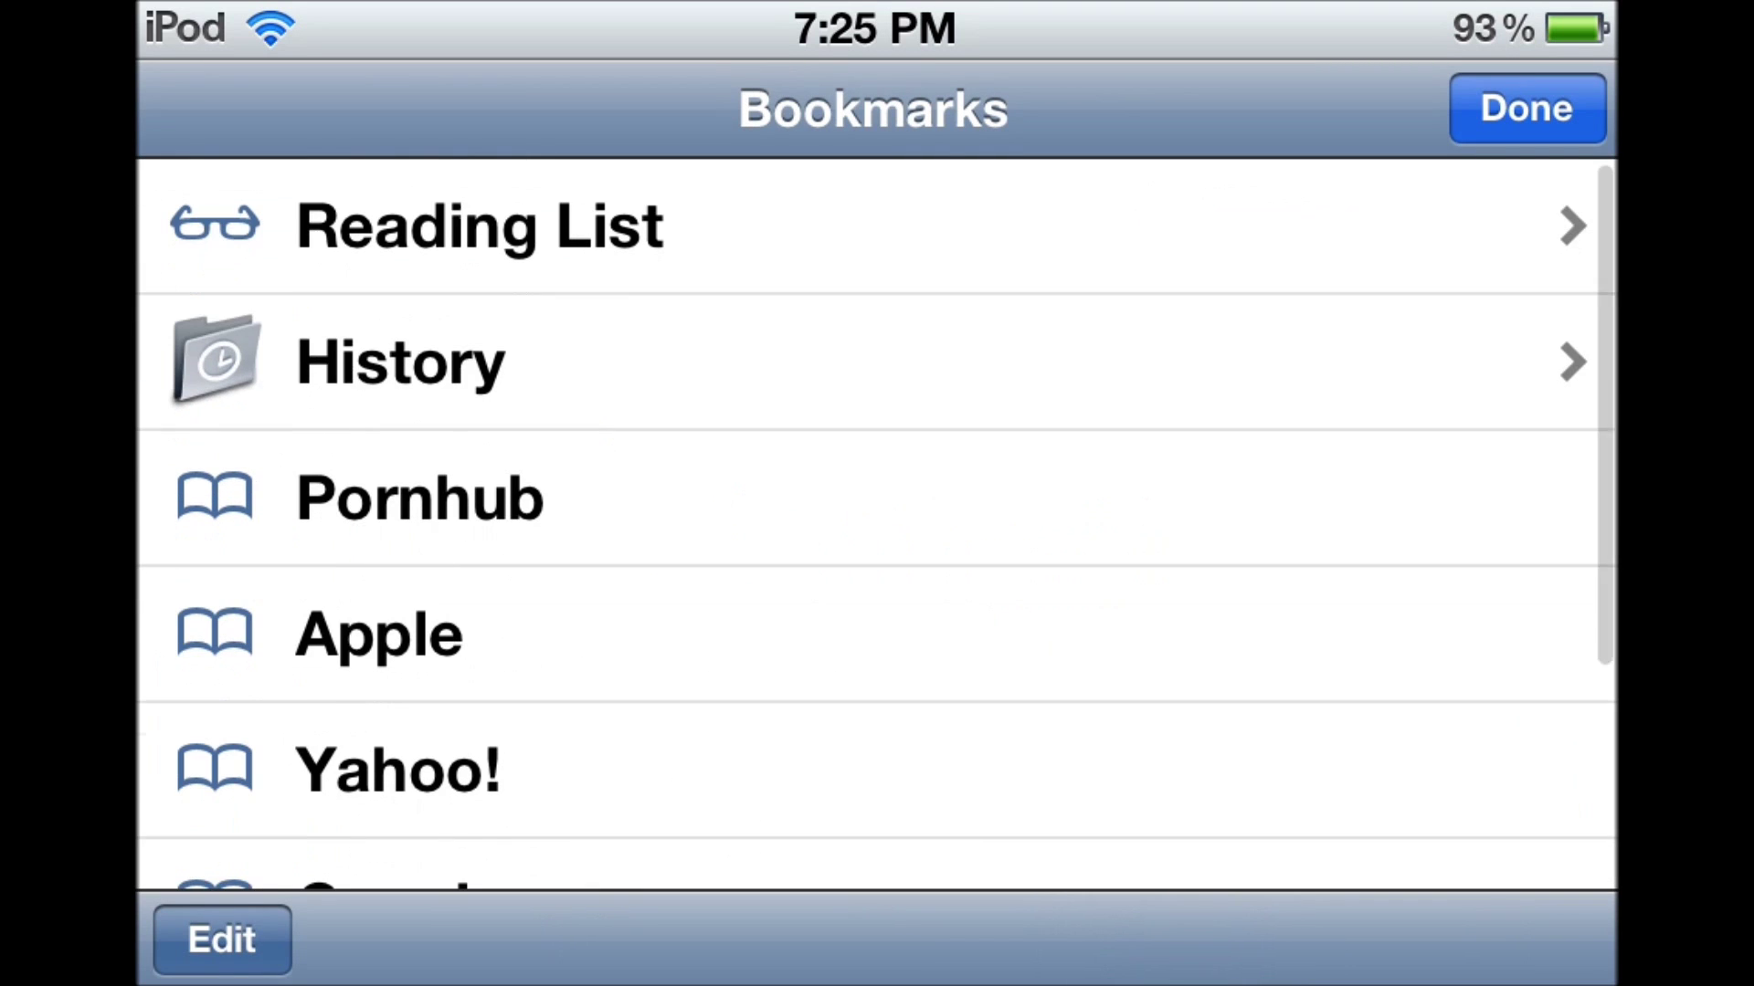
click(548, 361)
click(222, 940)
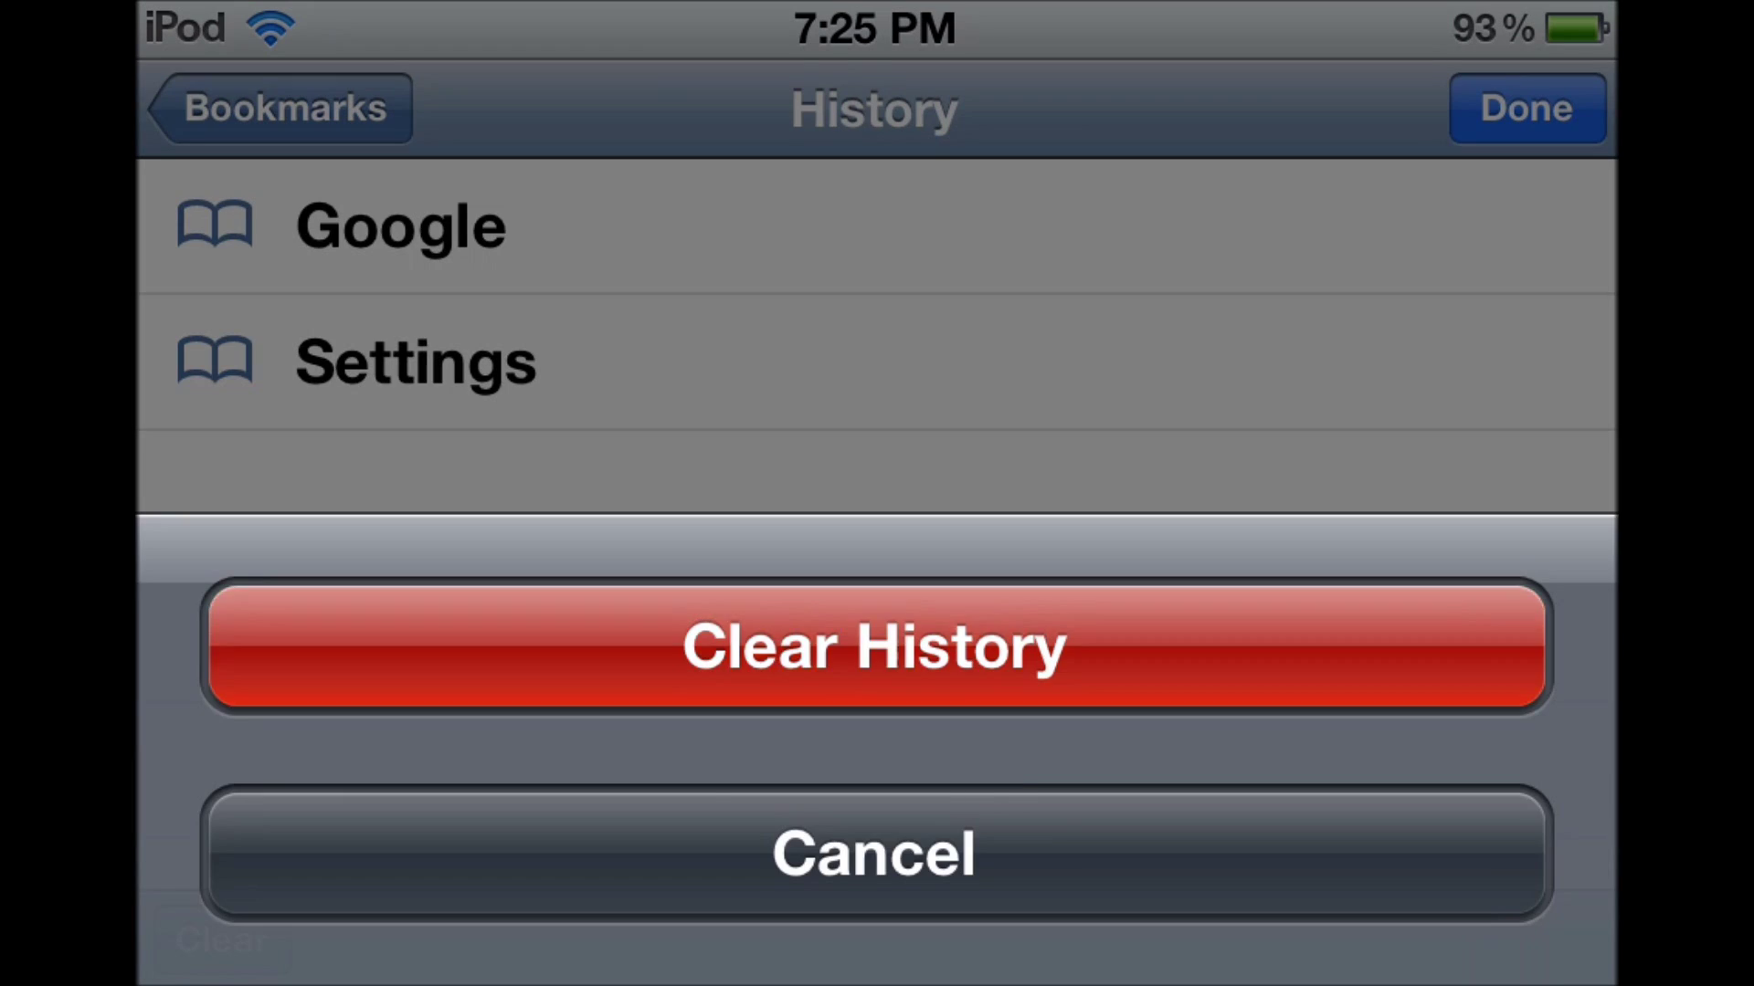
click(877, 646)
click(1528, 108)
Step: Leave Safari's Google page and go to the iOS Settings app
scroll(877, 548, down, 3)
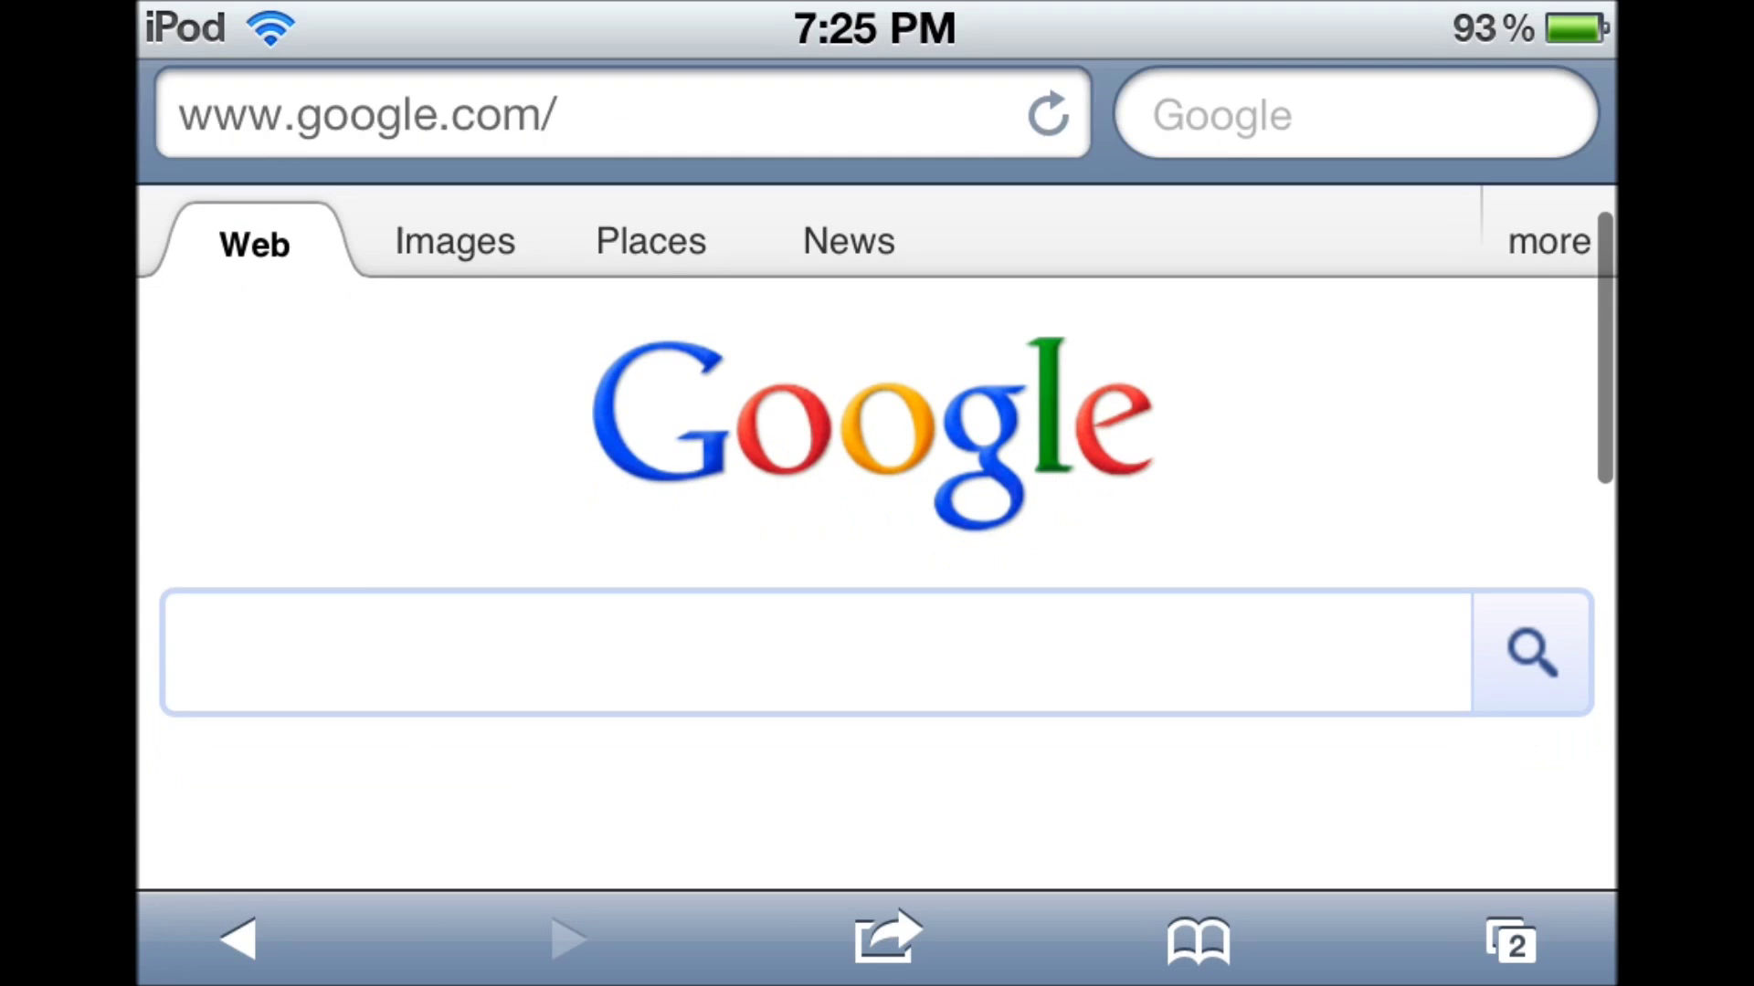
scroll(877, 548, up, 3)
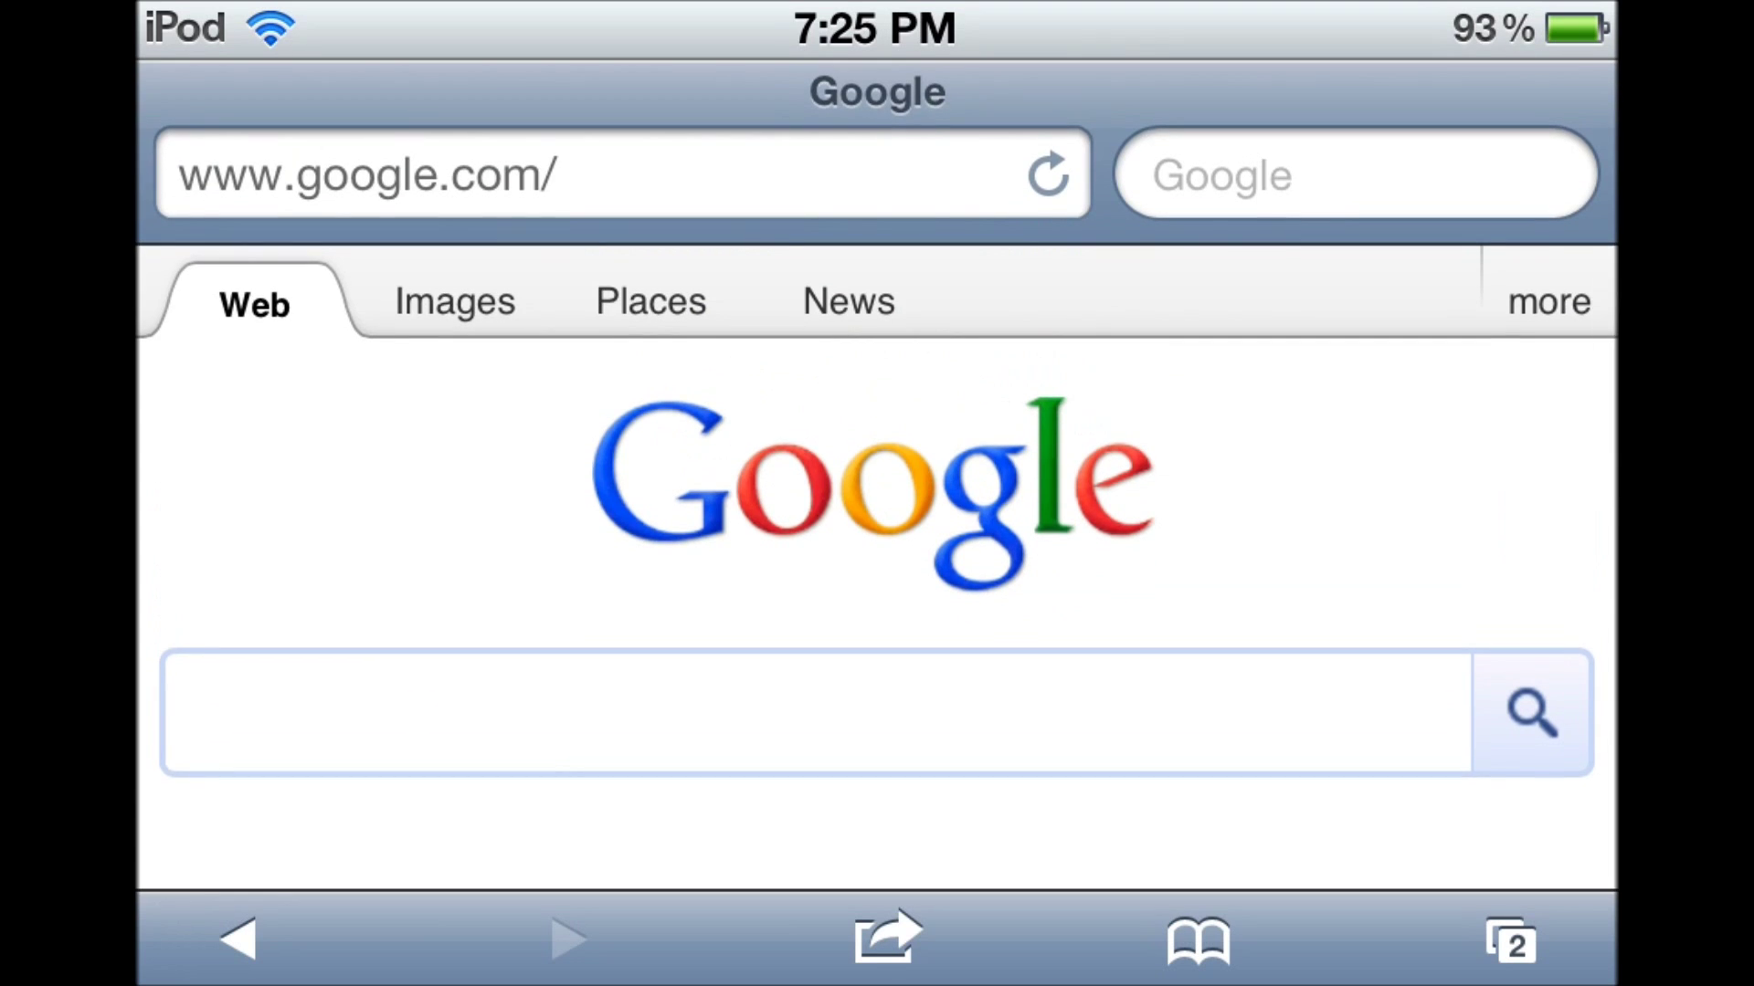
scroll(876, 548, down, 3)
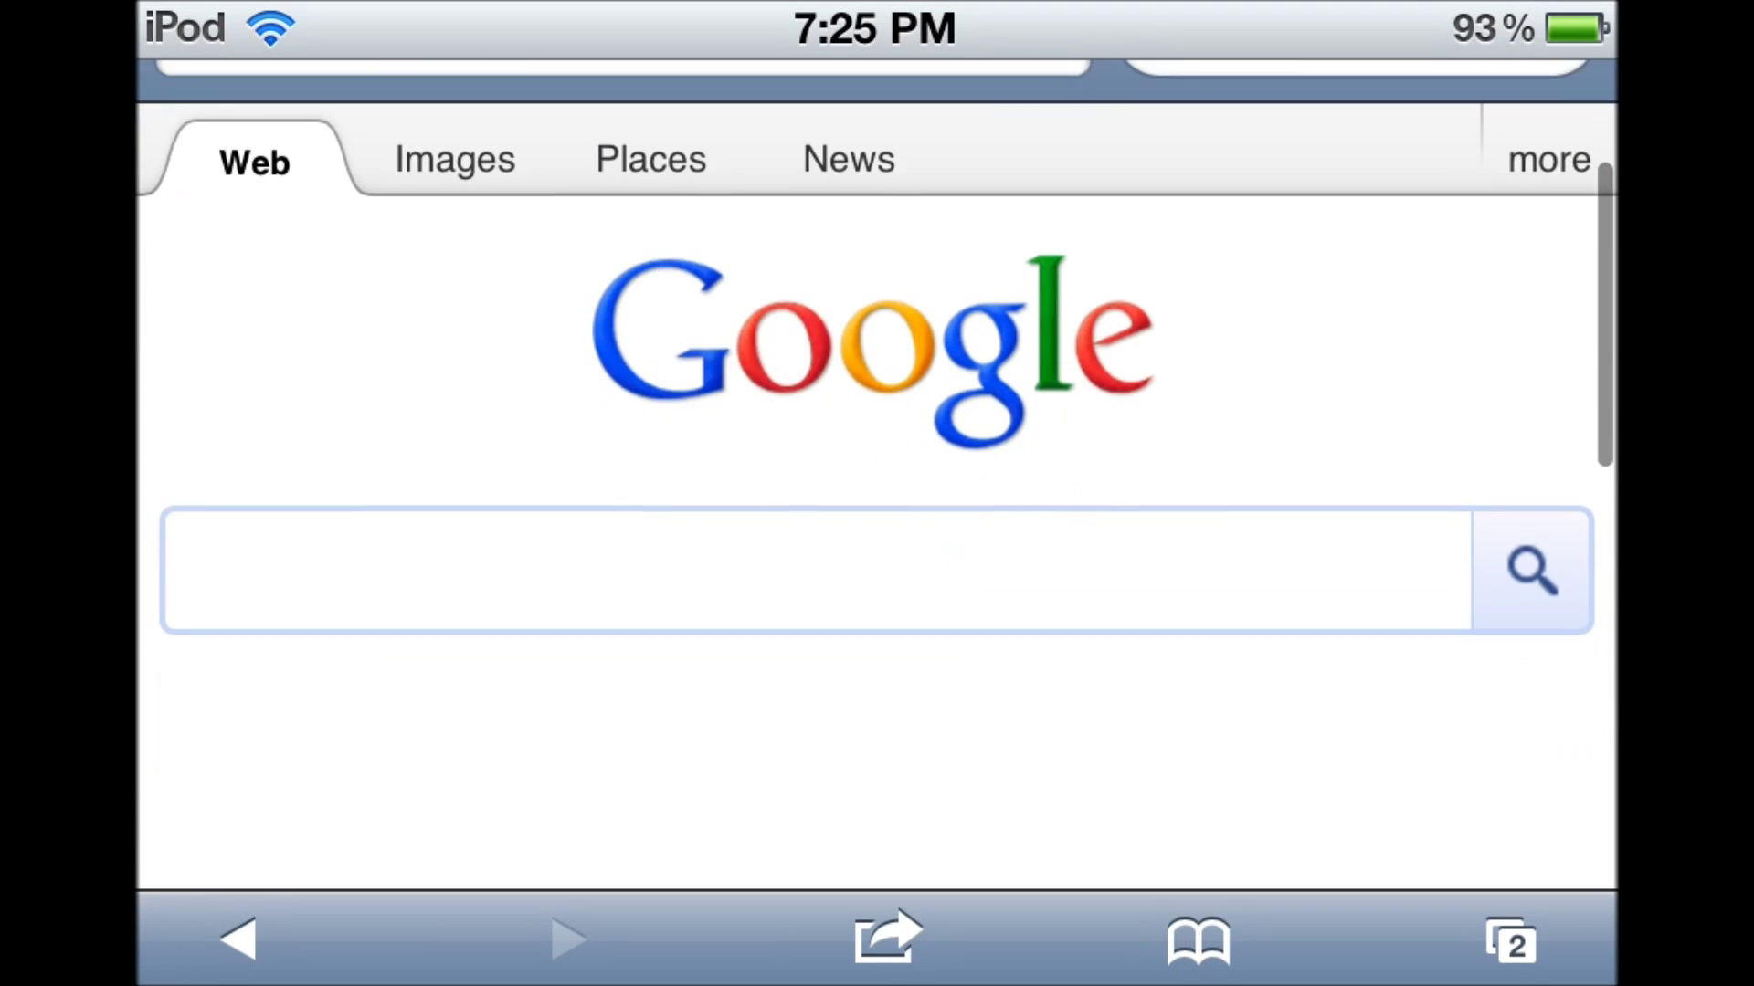
scroll(877, 548, down, 2)
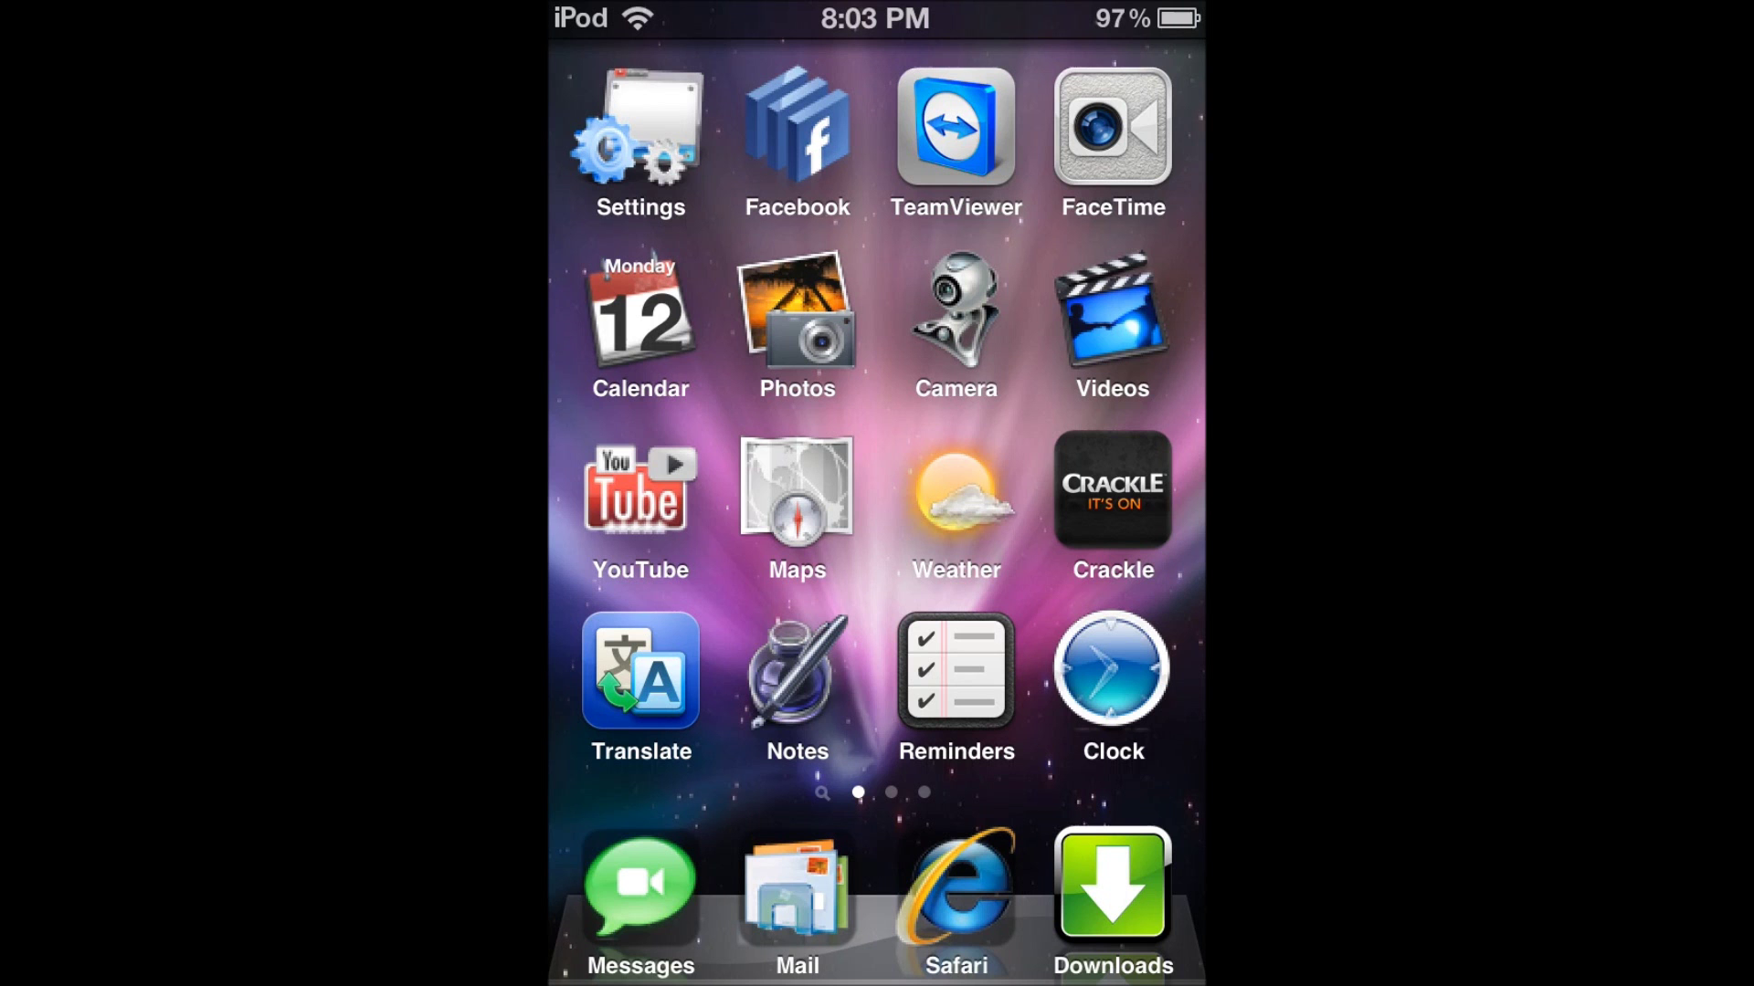
click(638, 126)
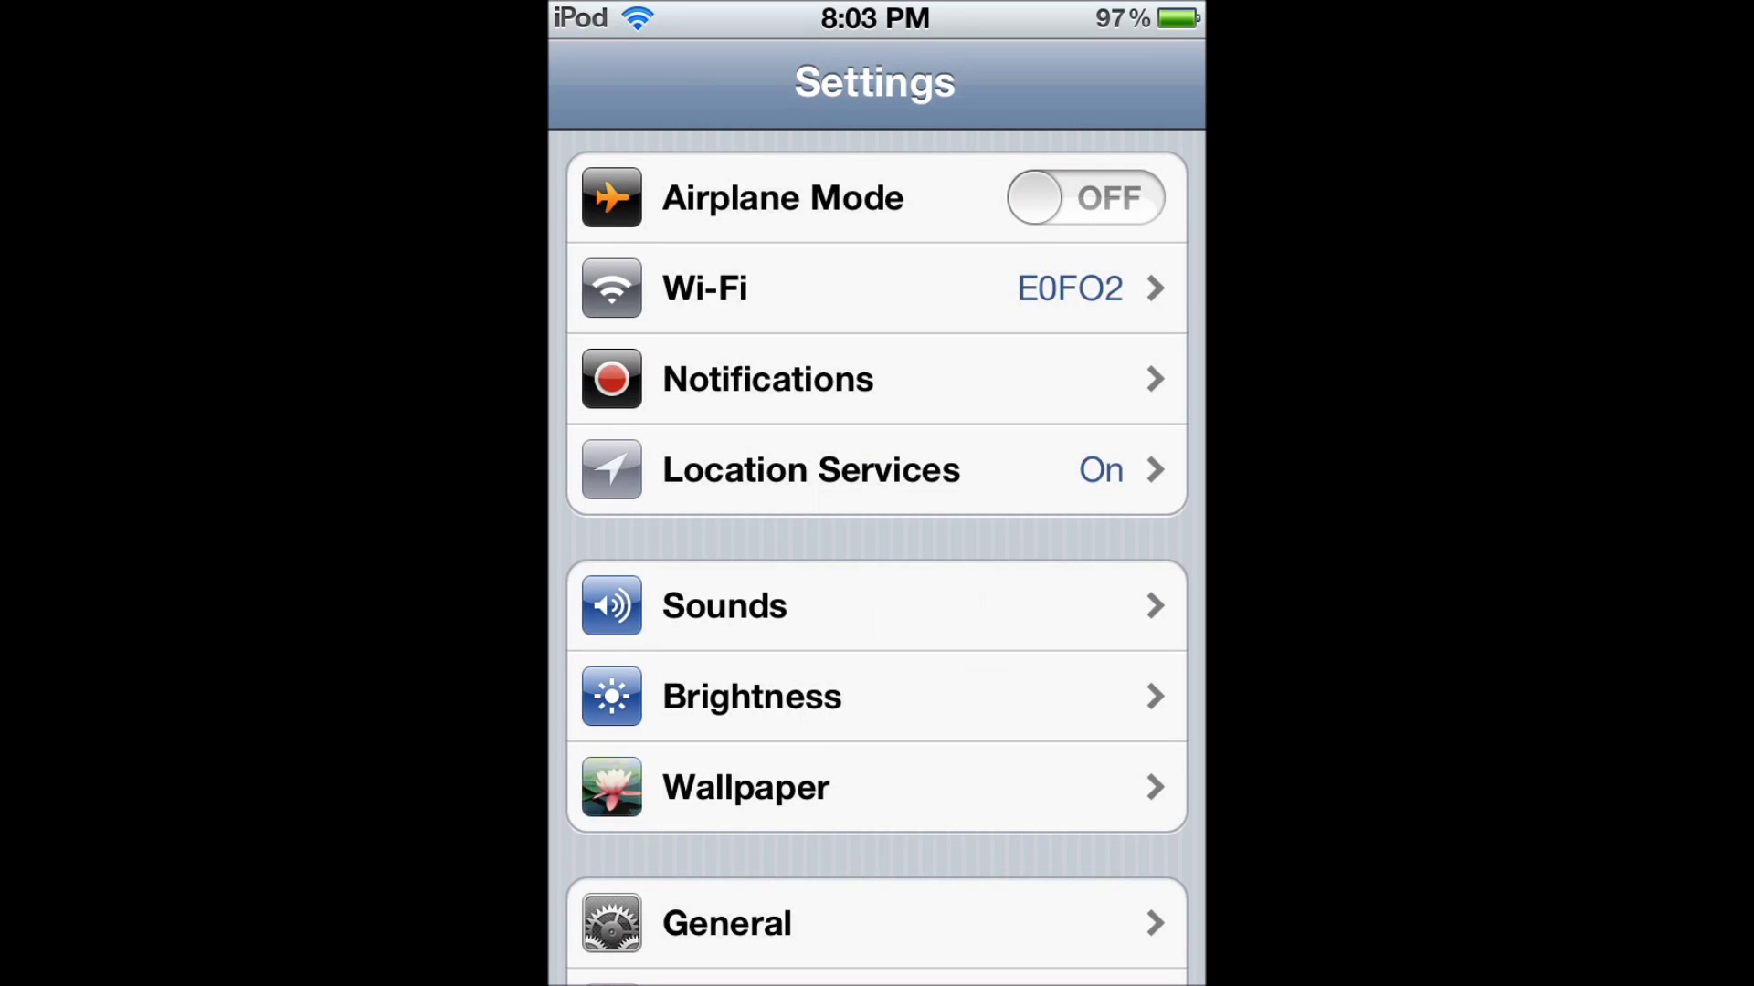
Step: Open the Safari page in iOS Settings
scroll(877, 558, down, 5)
scroll(877, 557, down, 5)
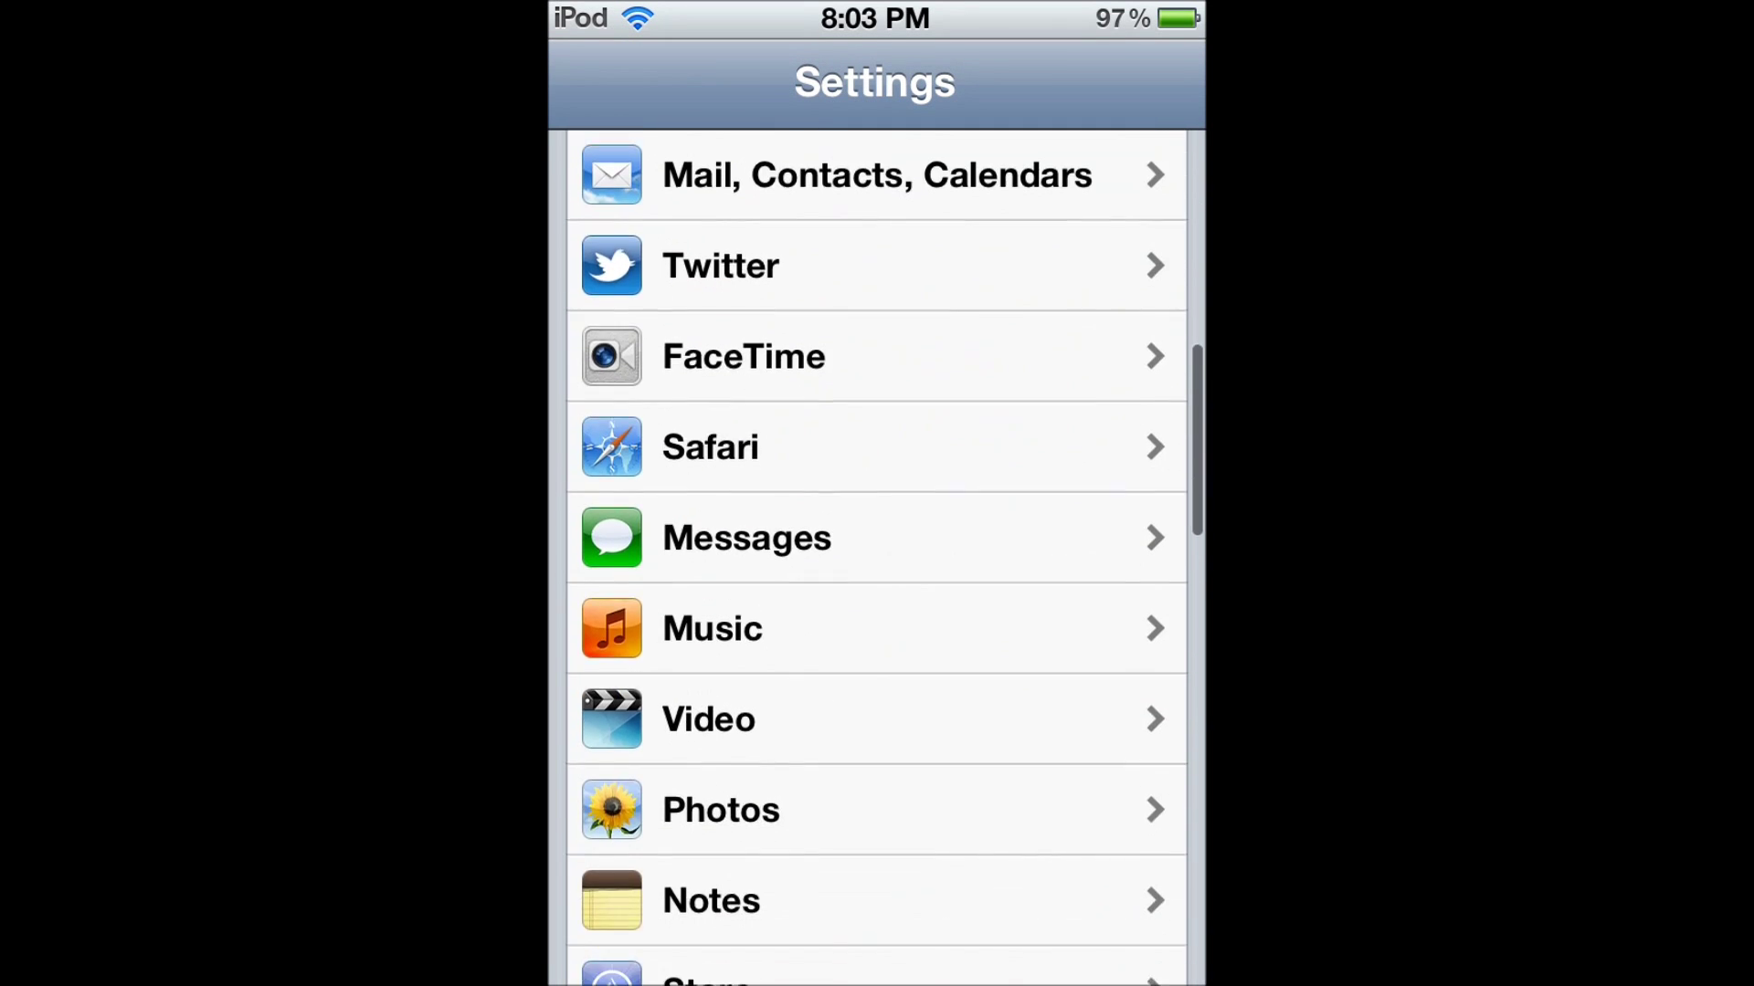
scroll(877, 557, down, 2)
scroll(877, 558, up, 4)
scroll(877, 557, up, 4)
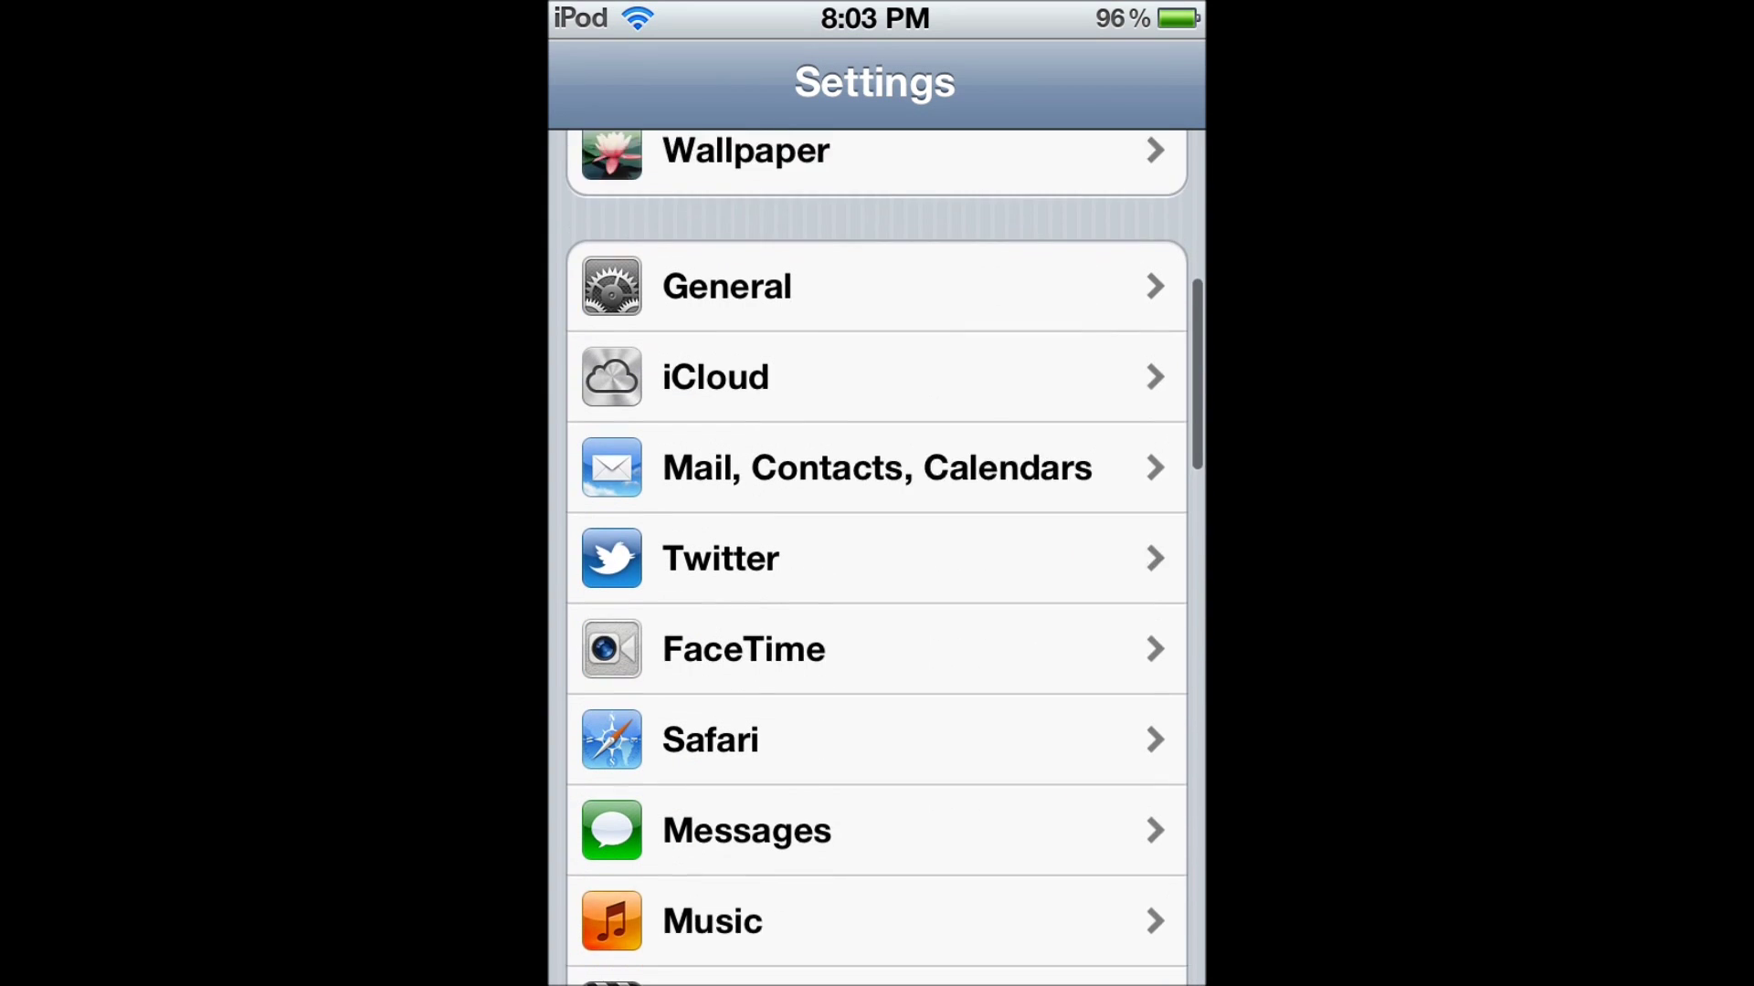
click(711, 646)
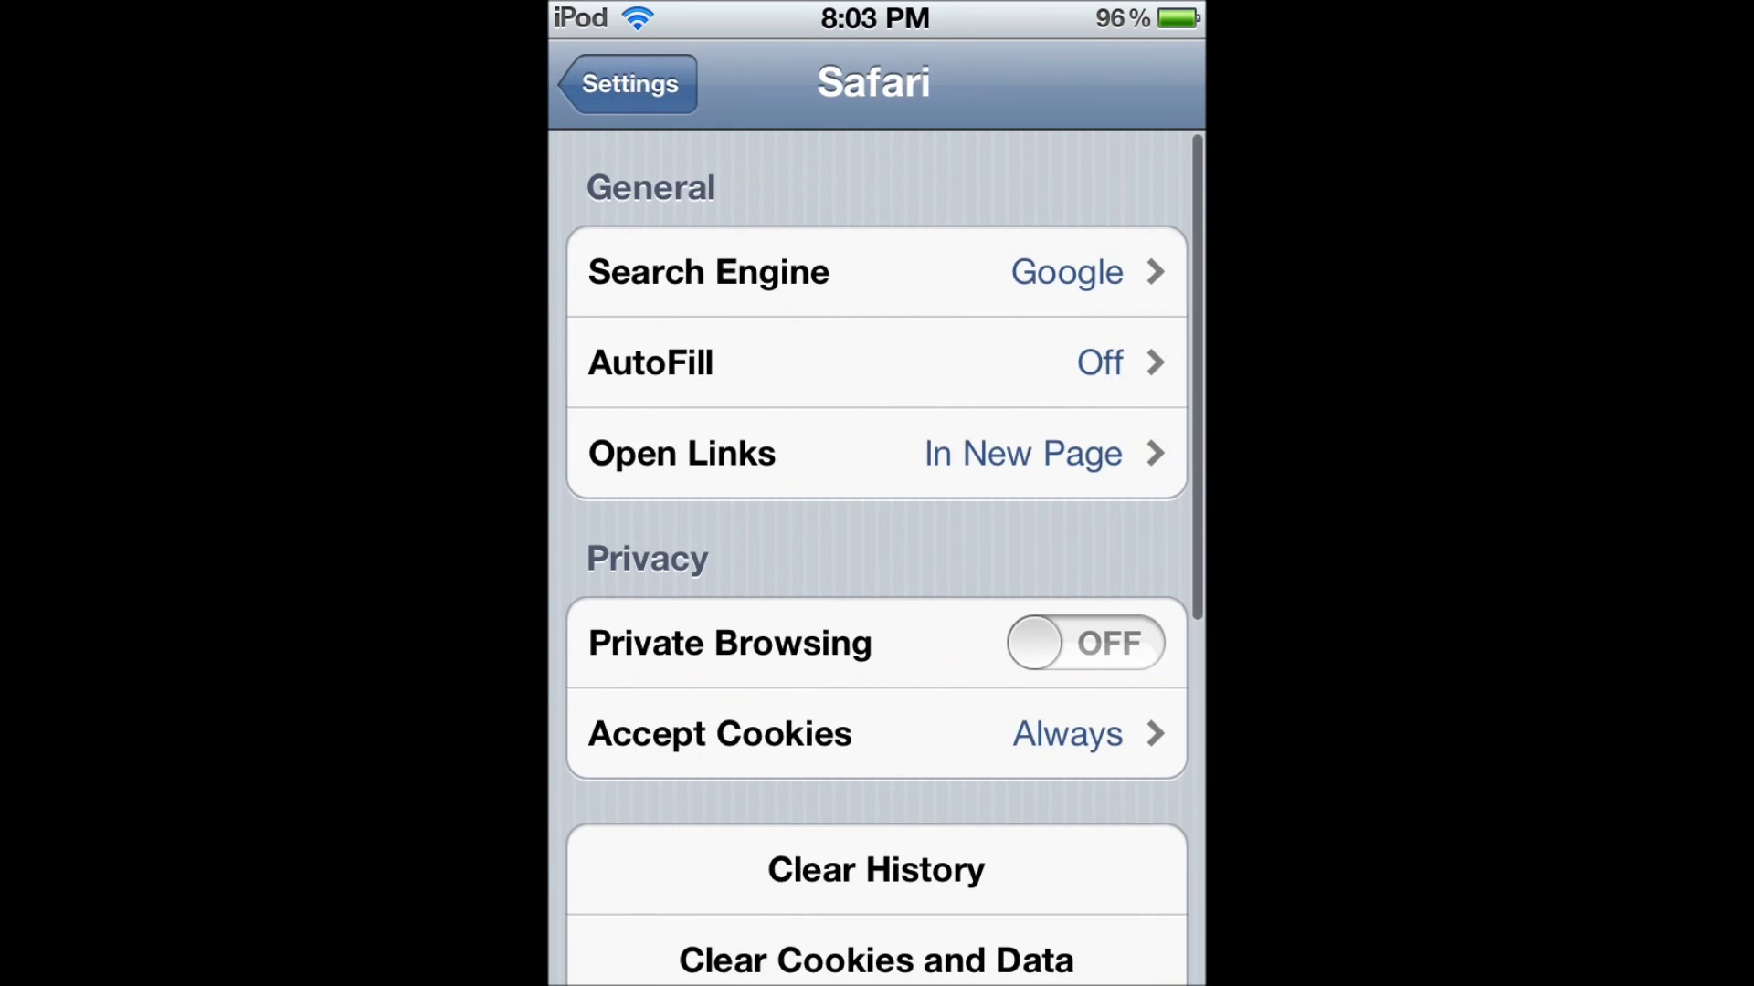
Step: Clear Safari's history and its cookies and website data, confirming each
scroll(877, 557, down, 1)
scroll(876, 557, down, 2)
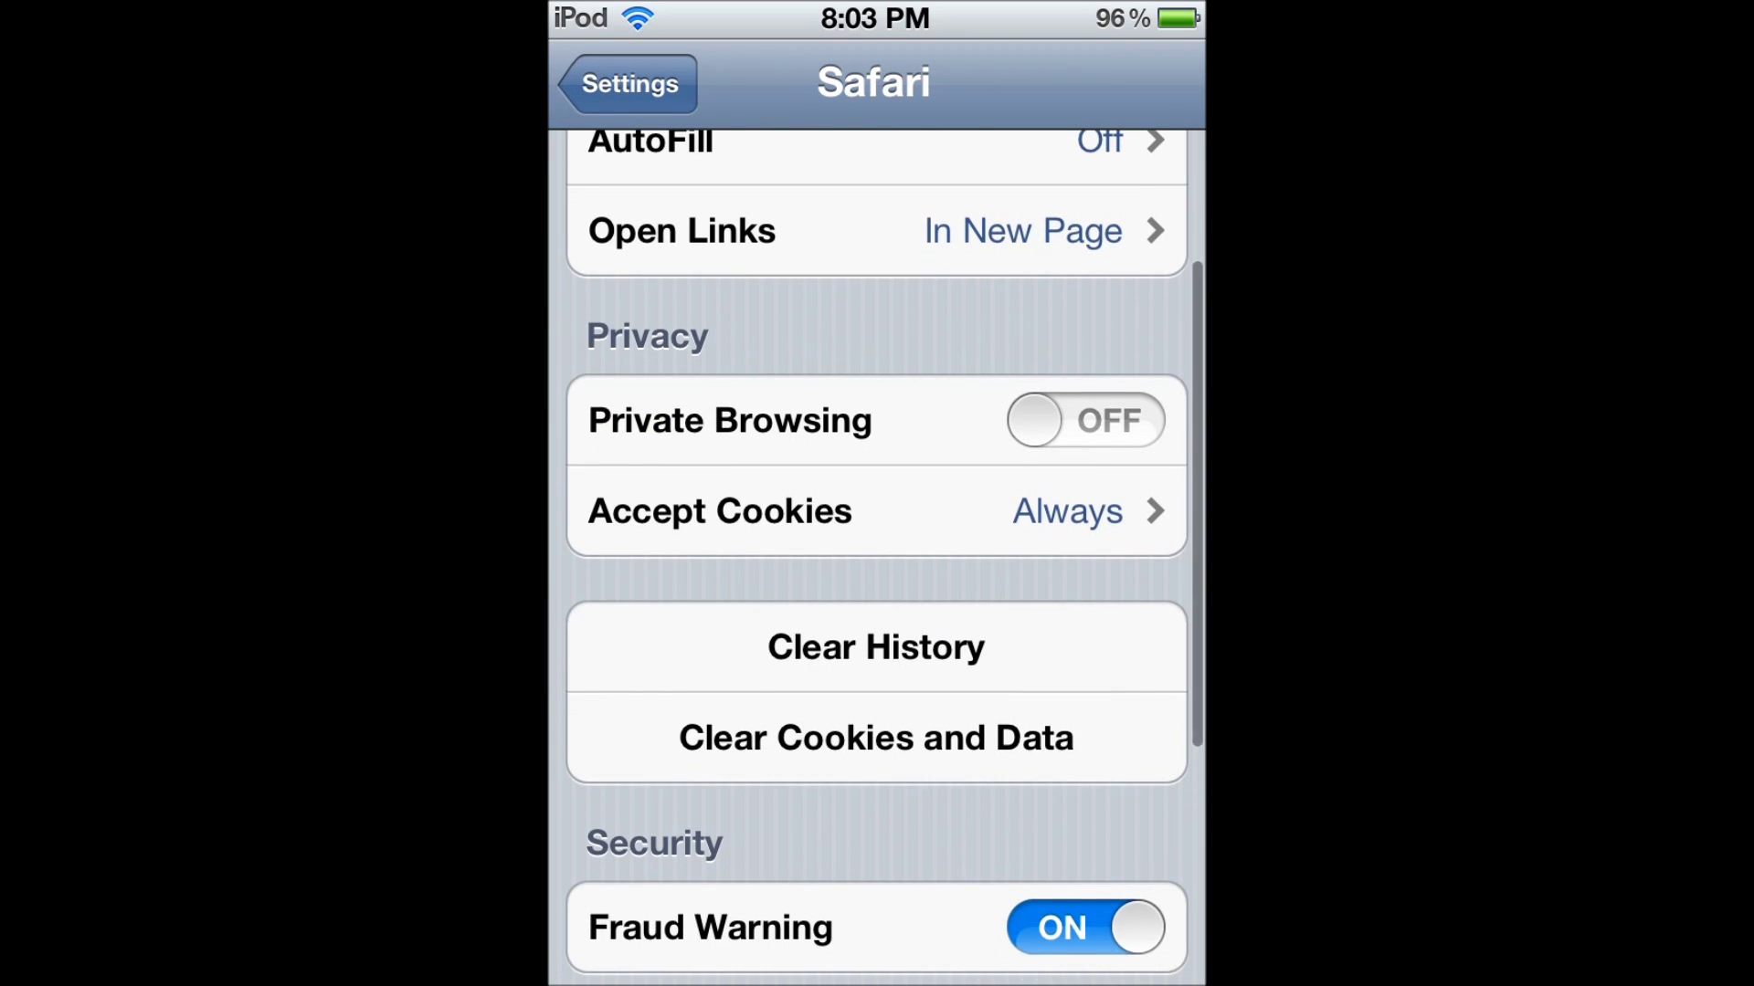
scroll(877, 557, down, 2)
click(877, 513)
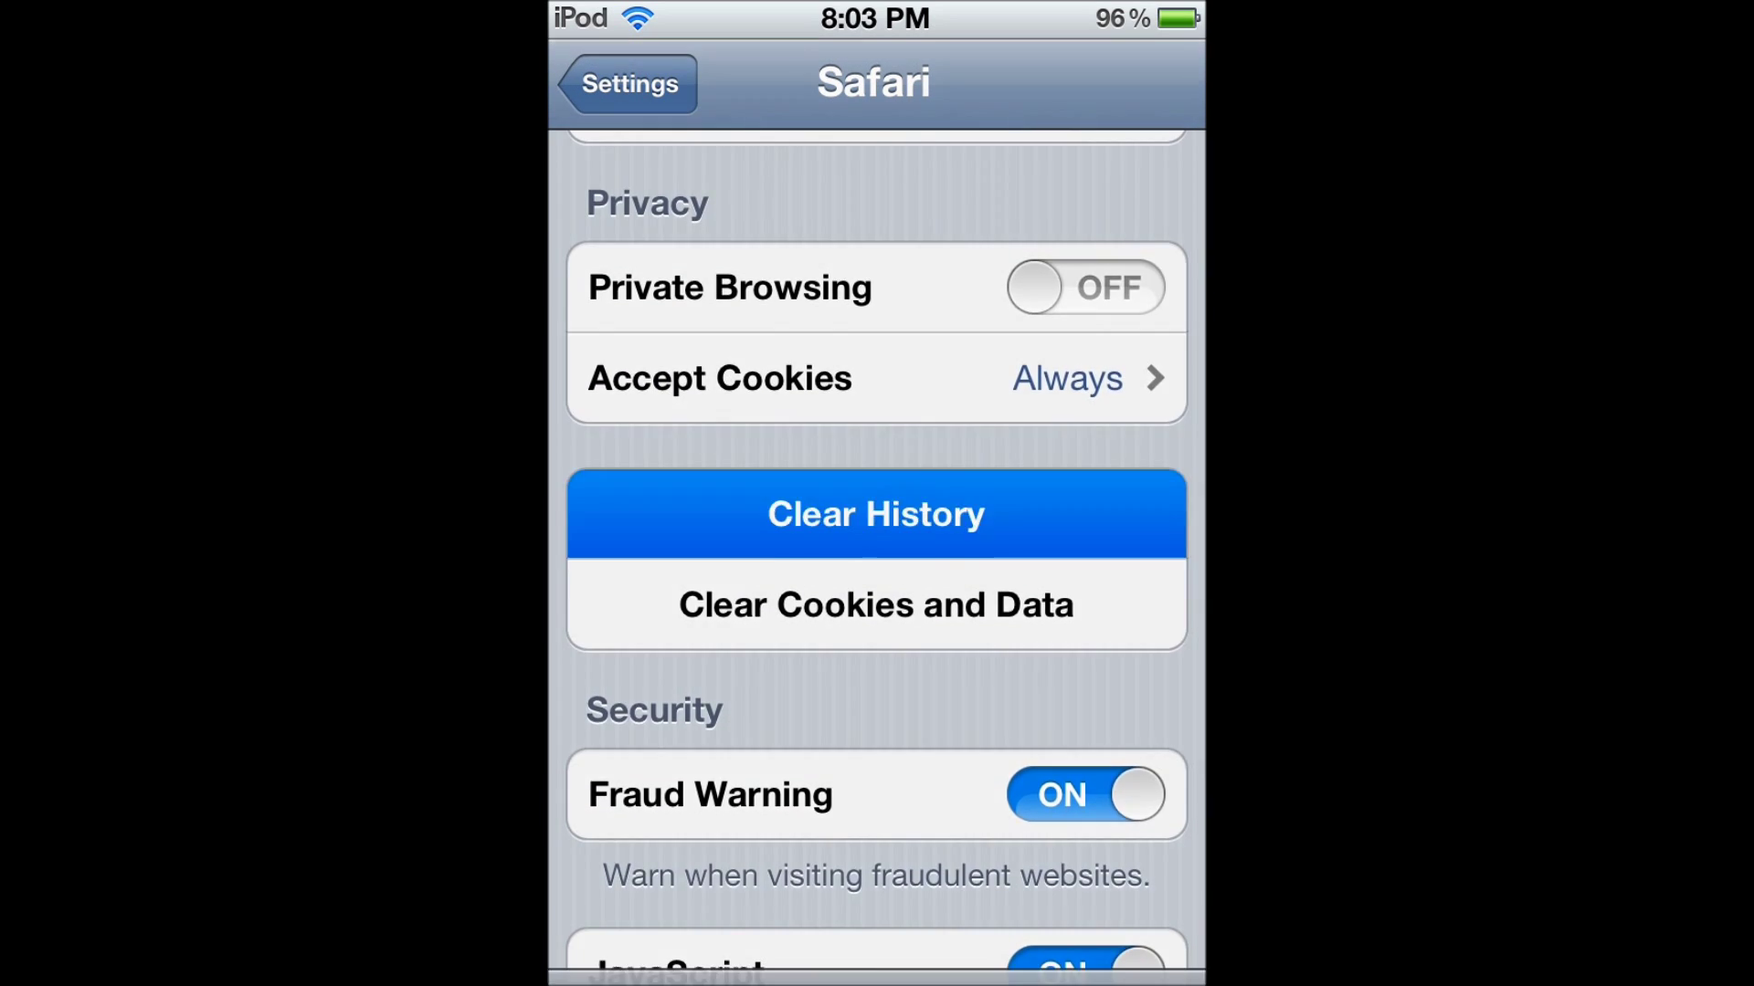
click(877, 760)
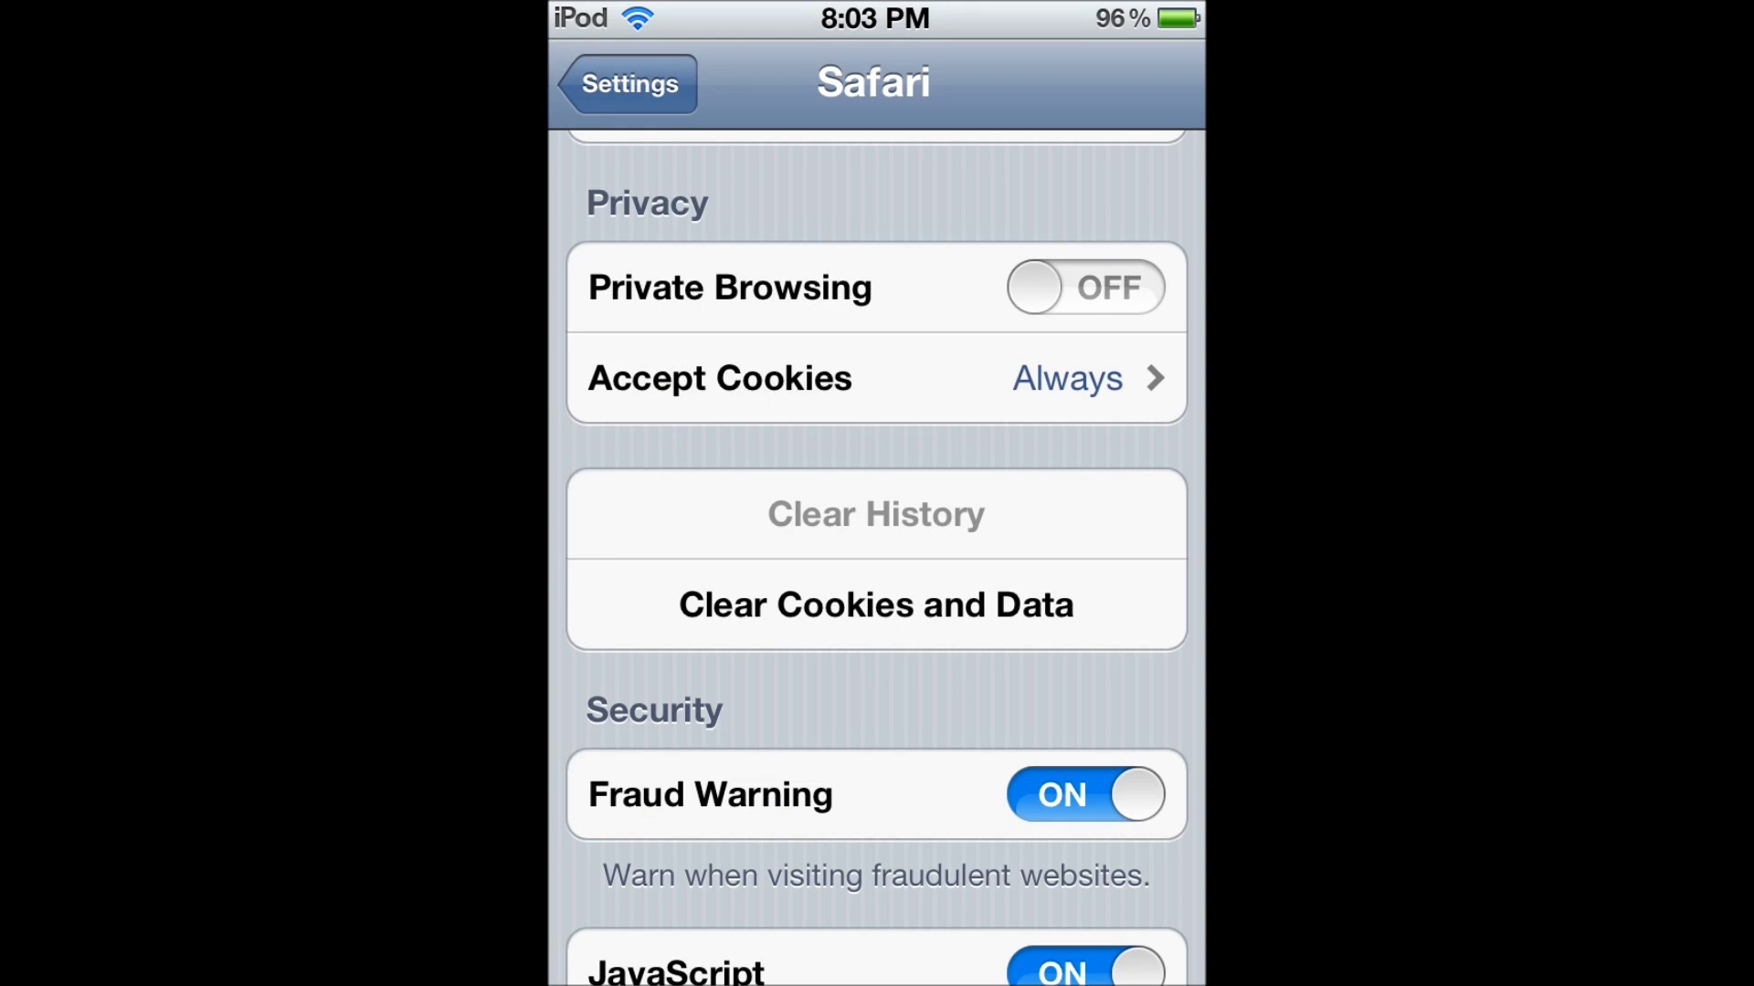
click(877, 605)
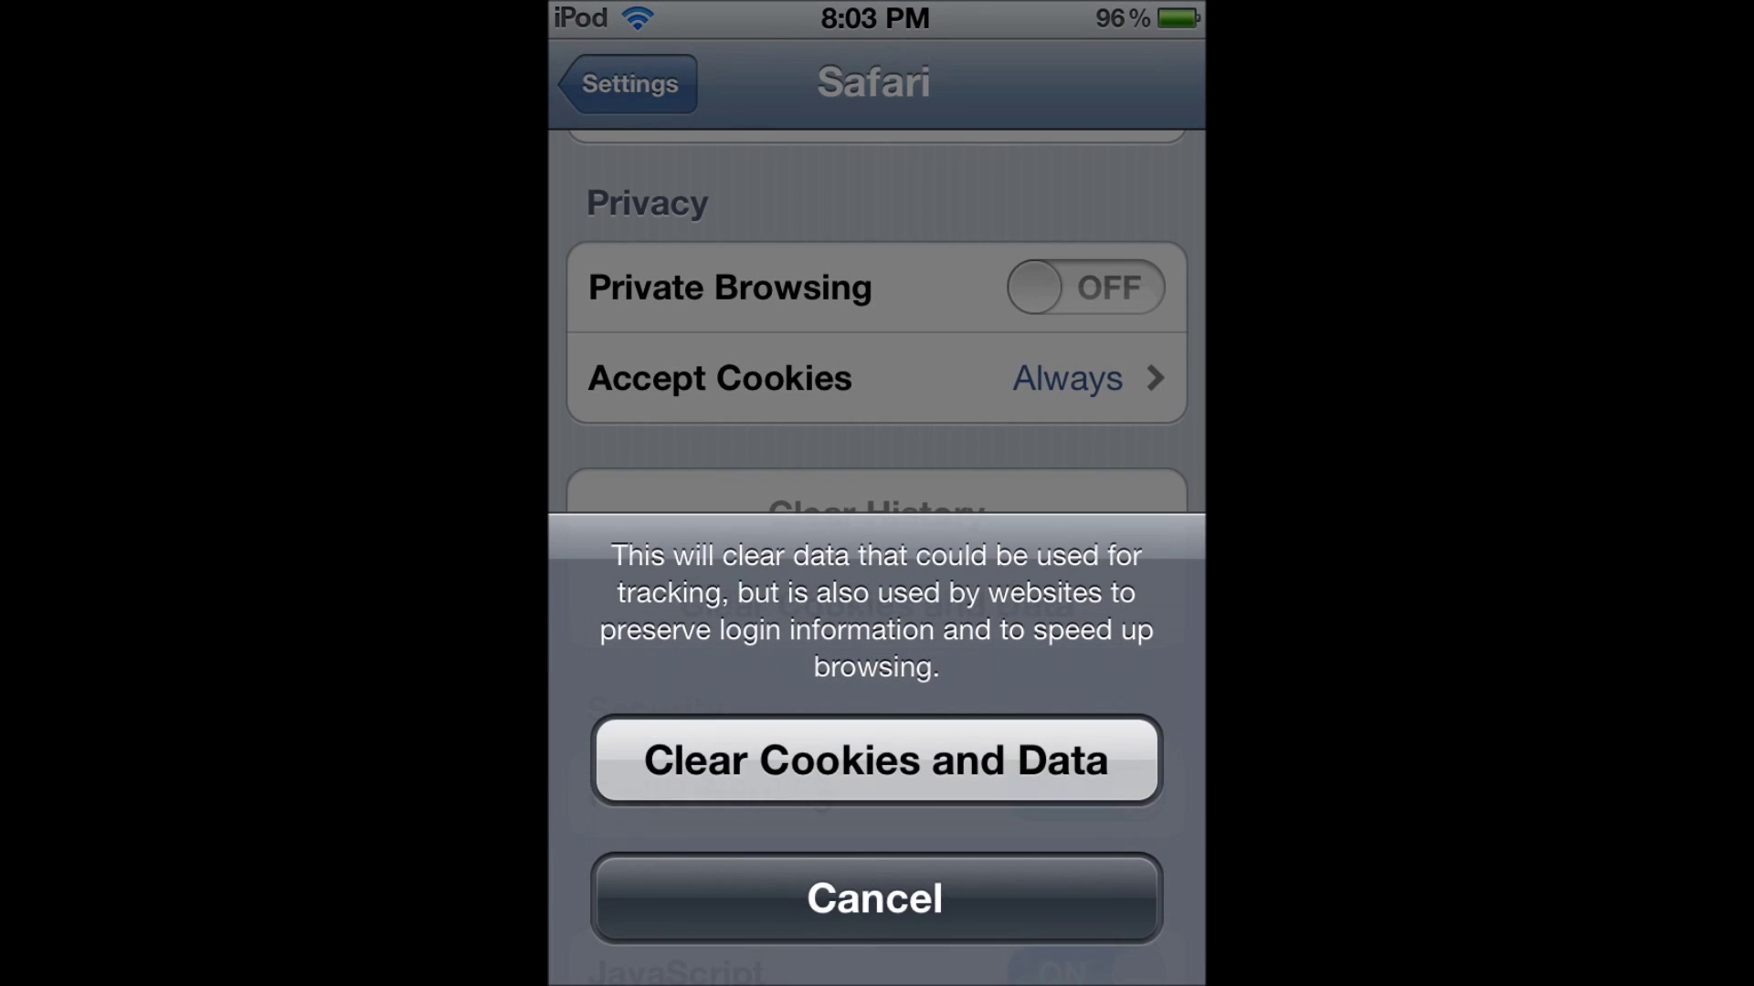
click(876, 760)
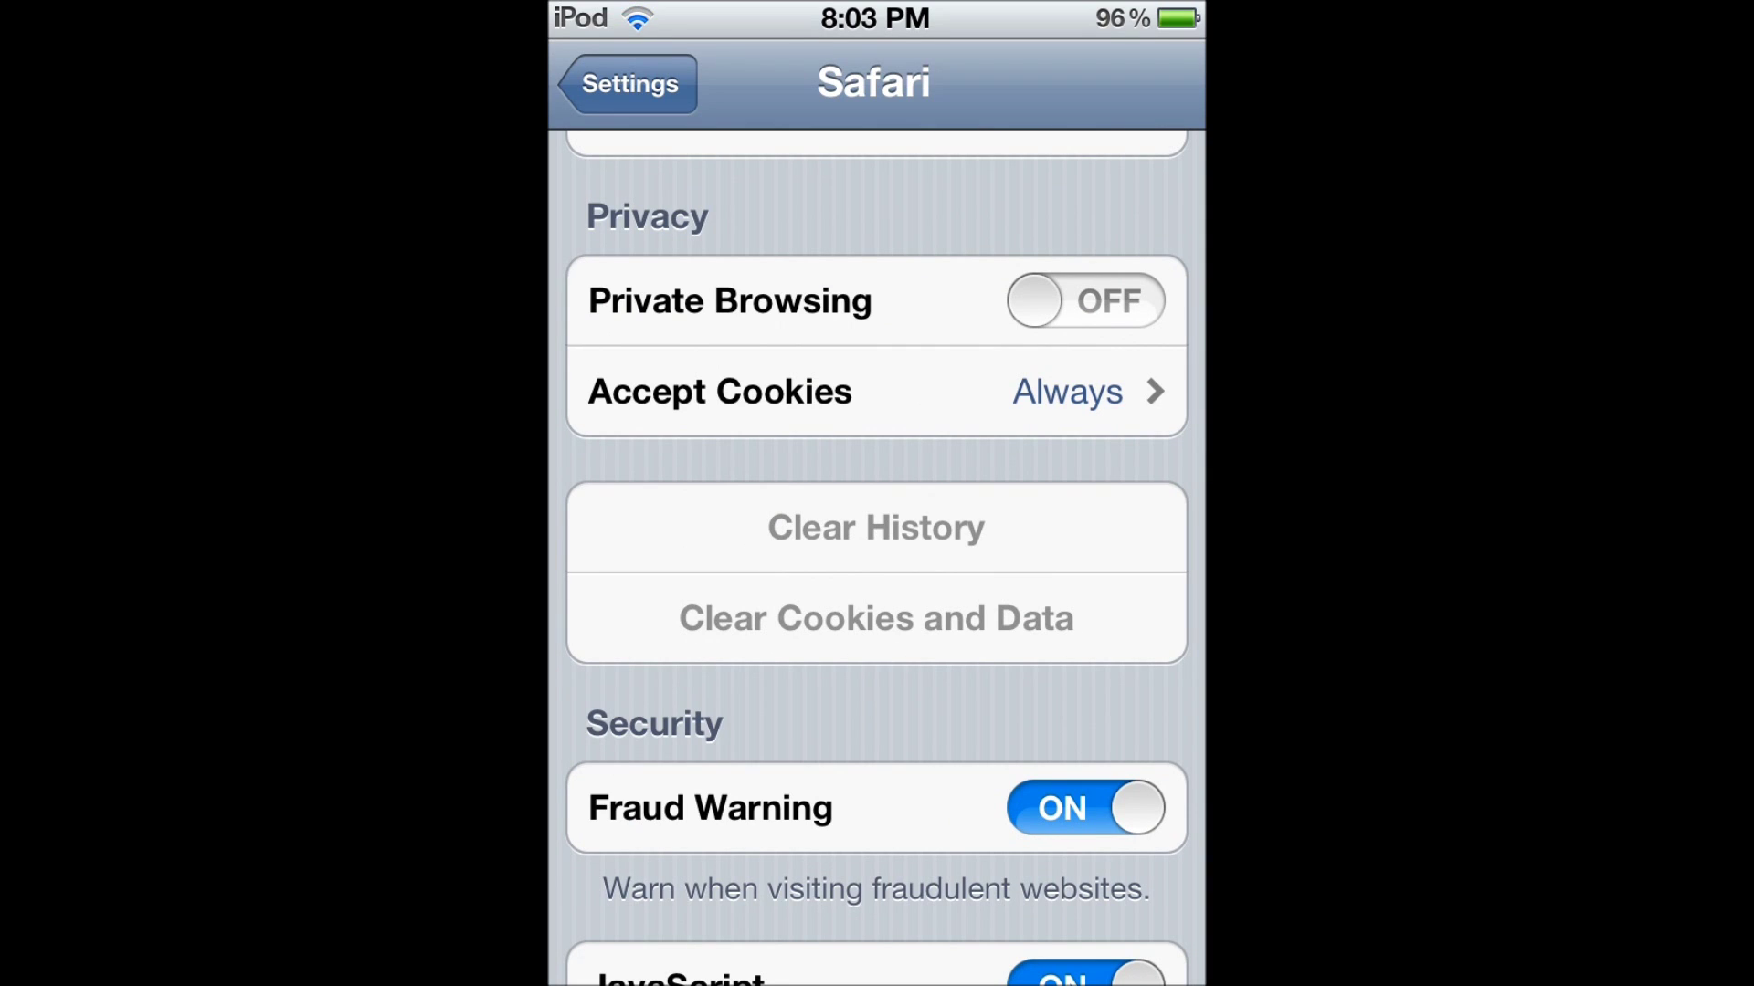
scroll(877, 557, up, 3)
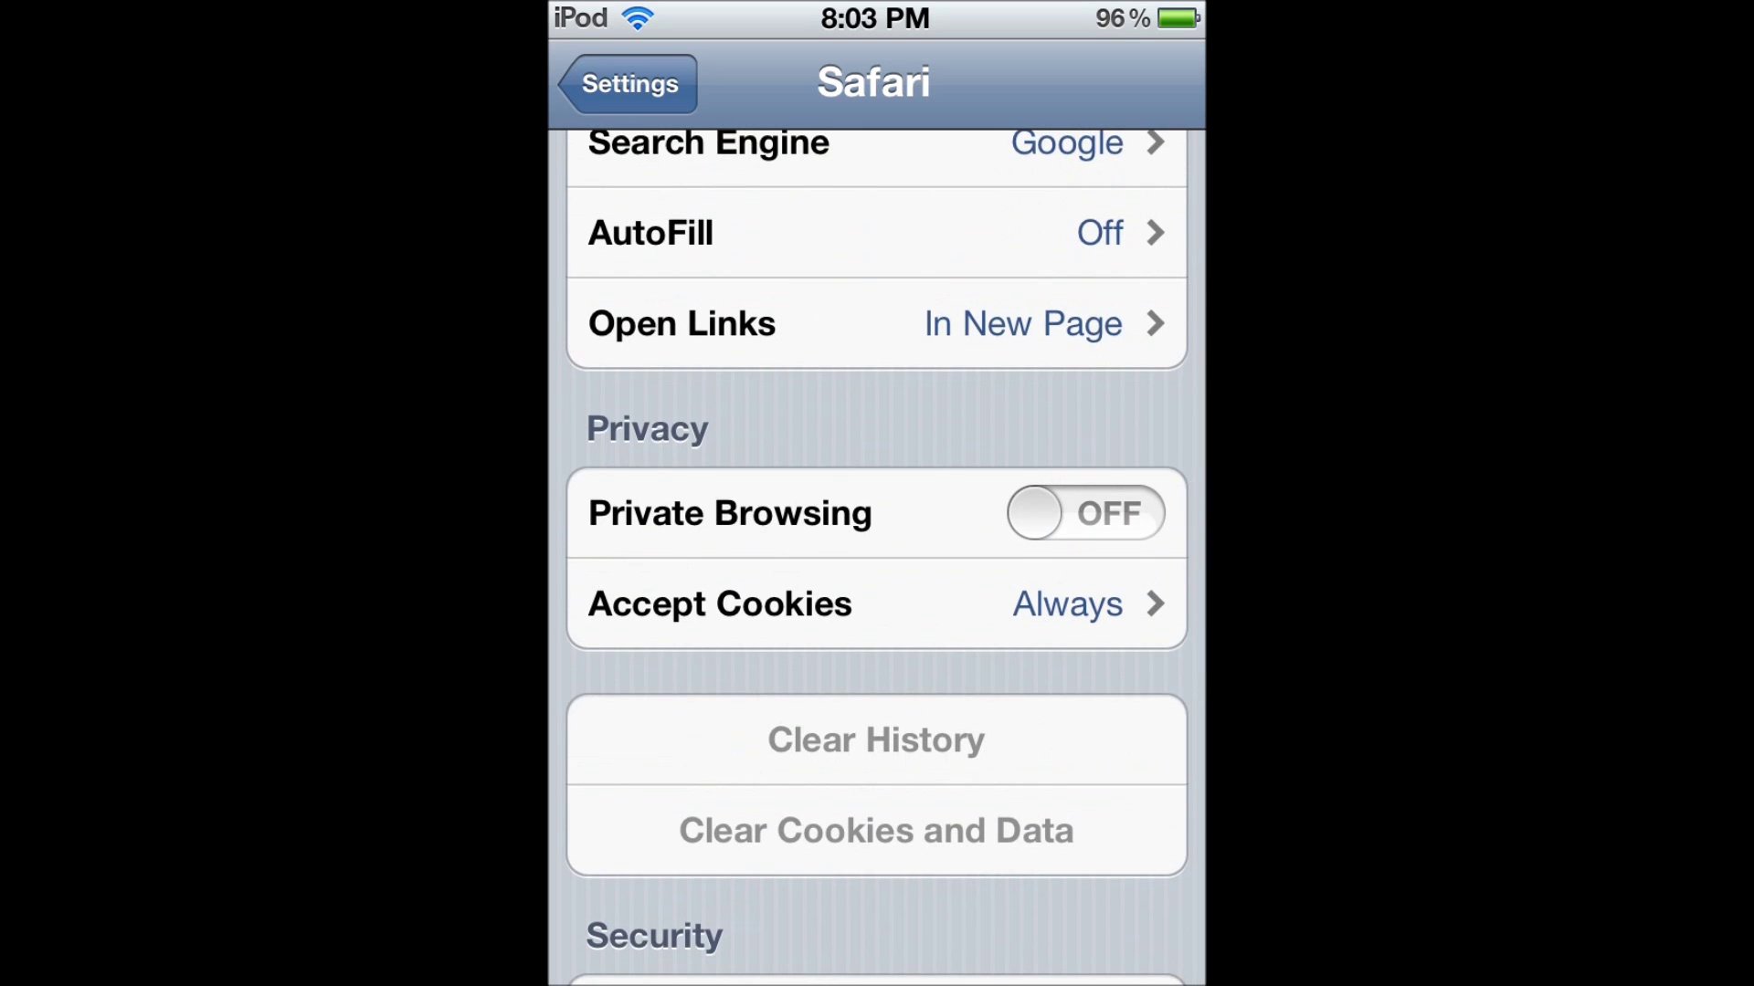
Step: Switch Safari's Private Browsing on, answering the Close All Tabs prompt
click(1085, 514)
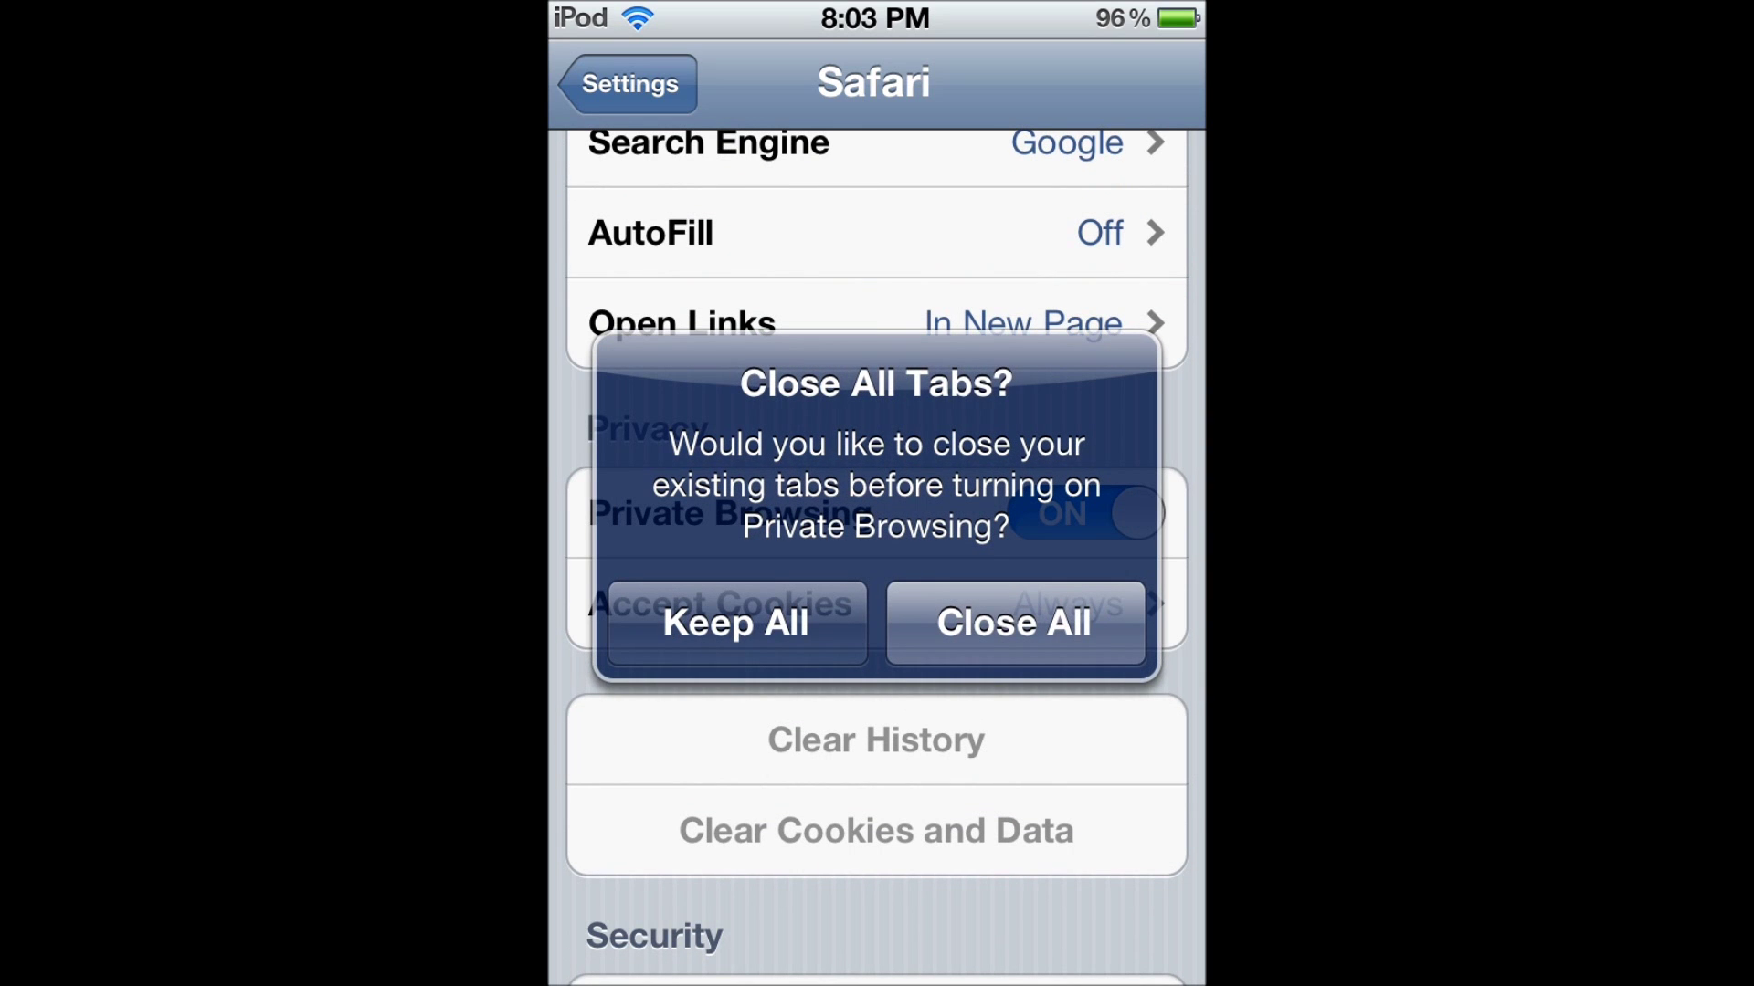
click(1013, 623)
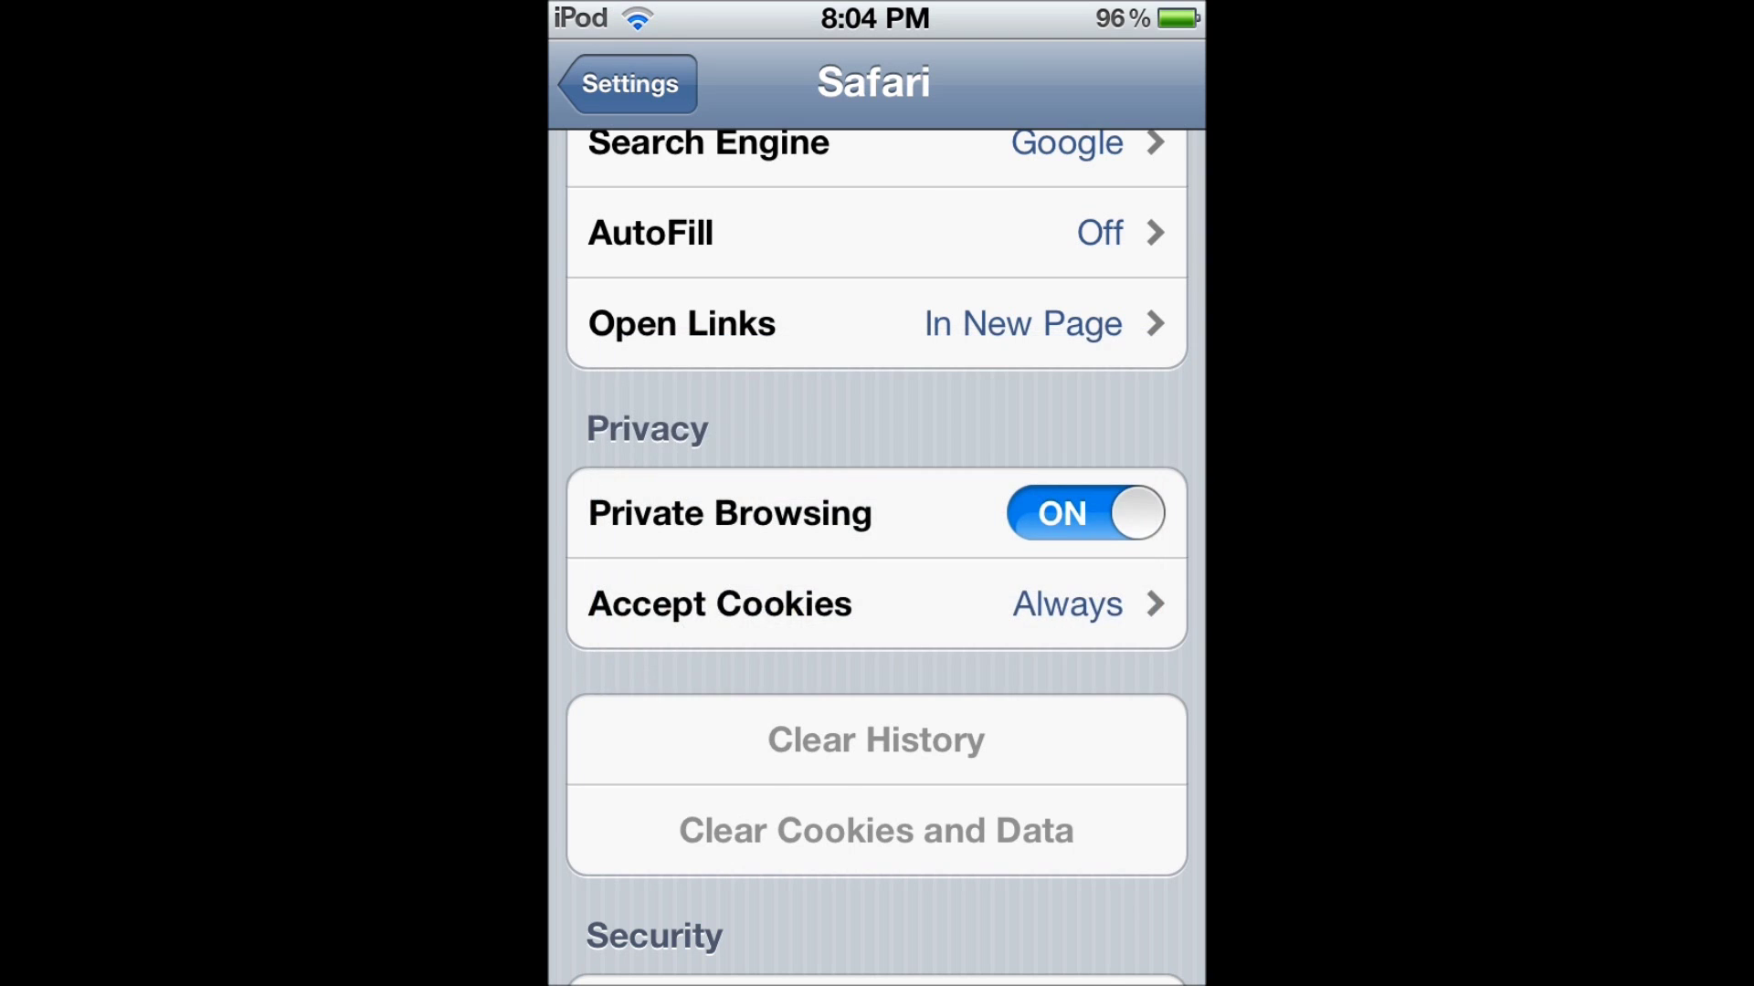
scroll(876, 557, up, 2)
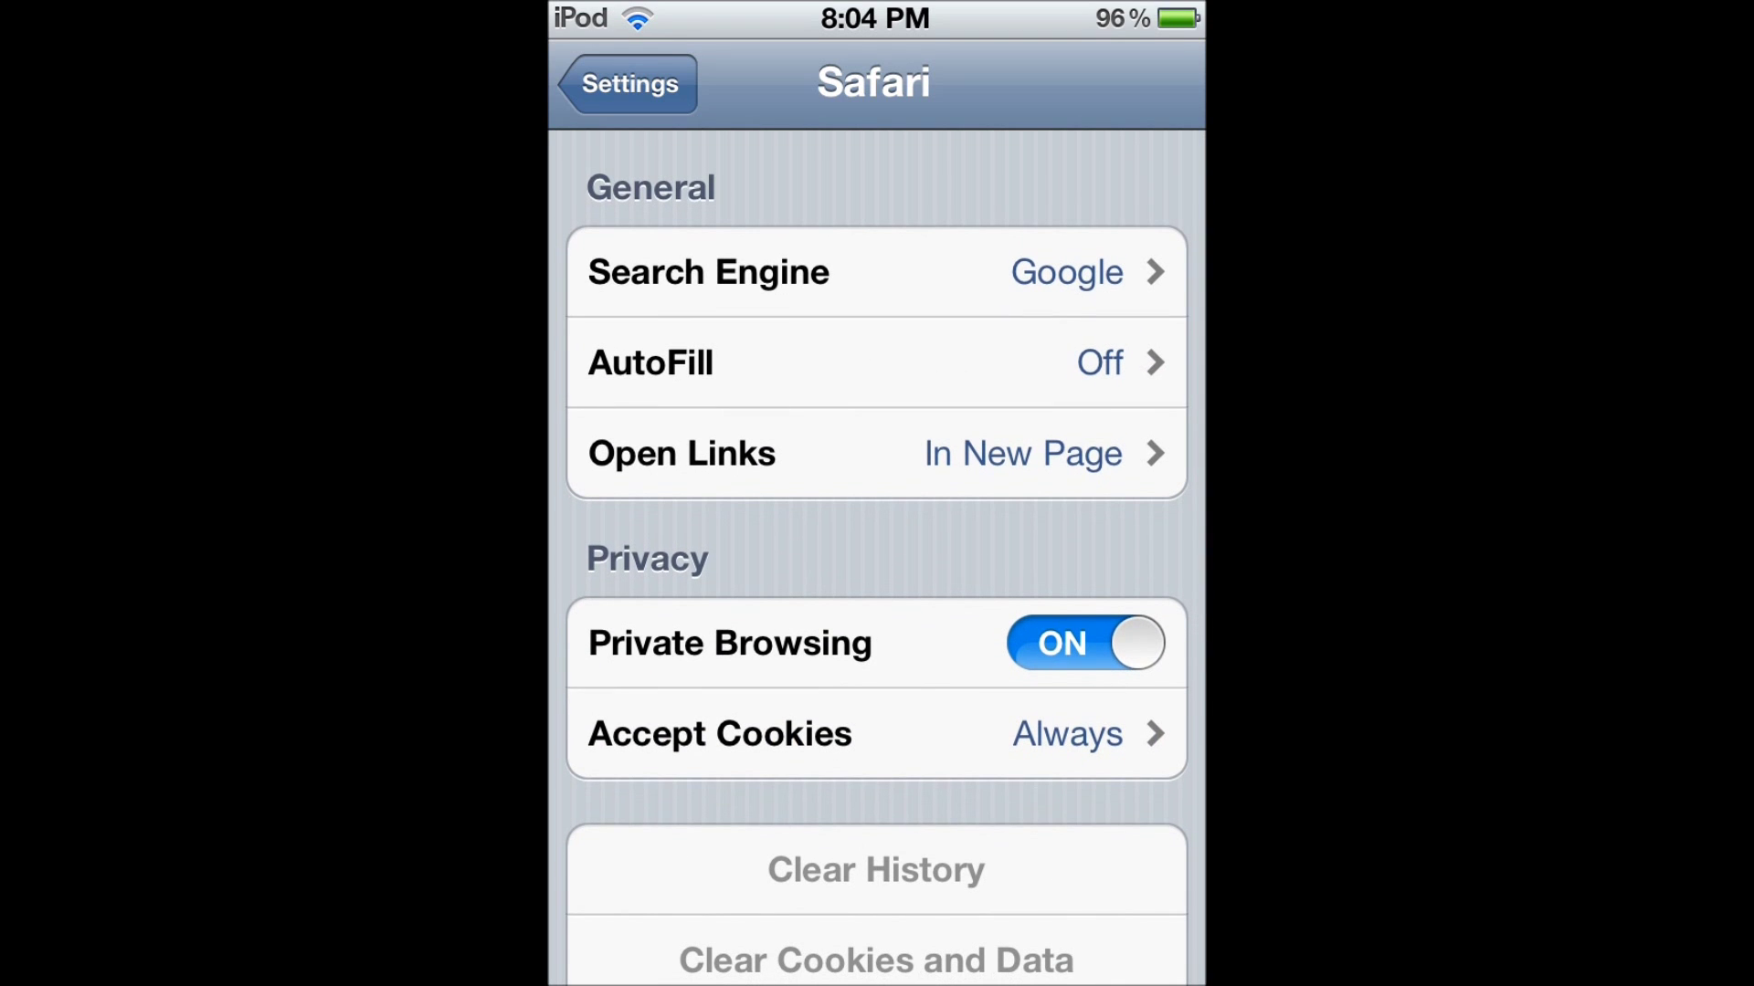